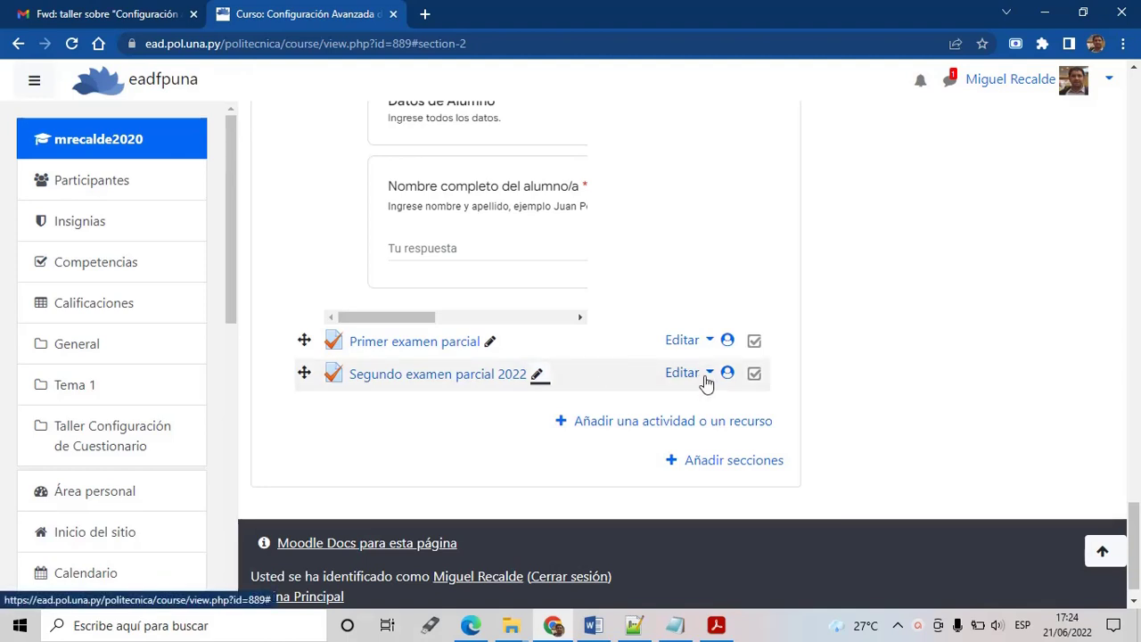
Step: Open the settings of the Segundo examen parcial 2022 quiz and display its Temporalización options
{"action": "left_click", "coordinate": [706, 381]}
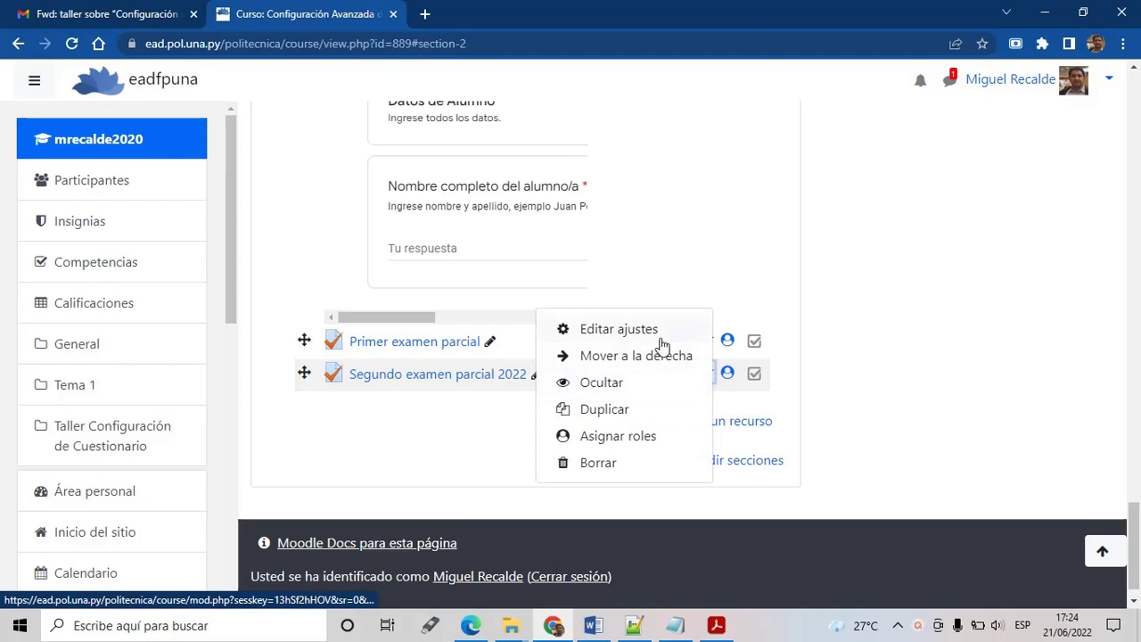
{"action": "left_click", "coordinate": [655, 334]}
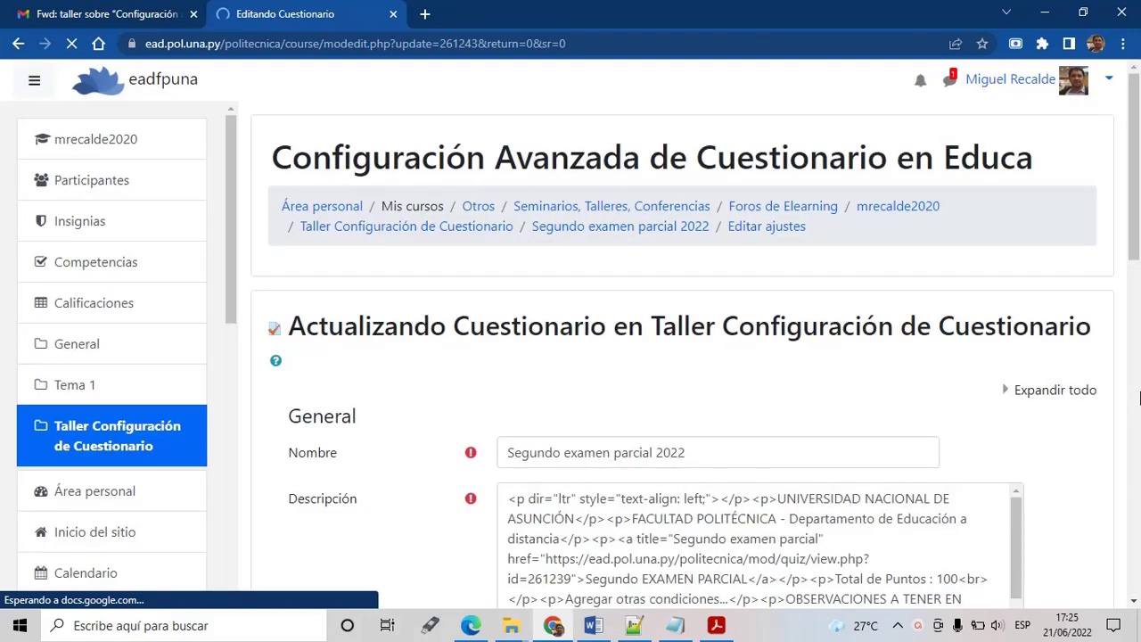
{"action": "left_click", "coordinate": [1134, 395]}
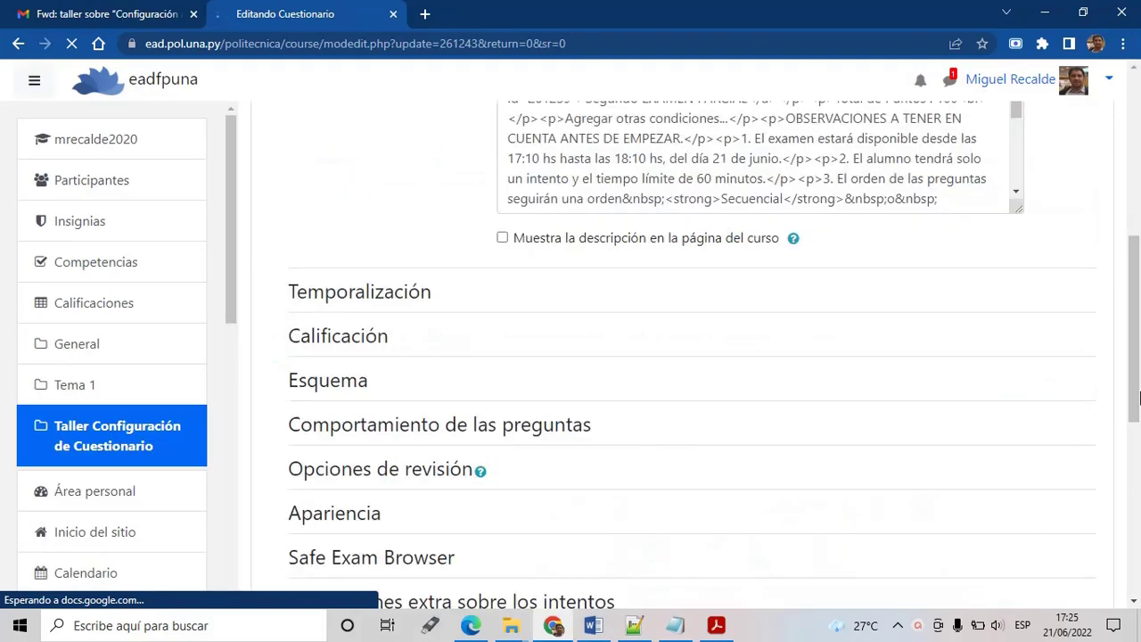
{"action": "left_click", "coordinate": [414, 301]}
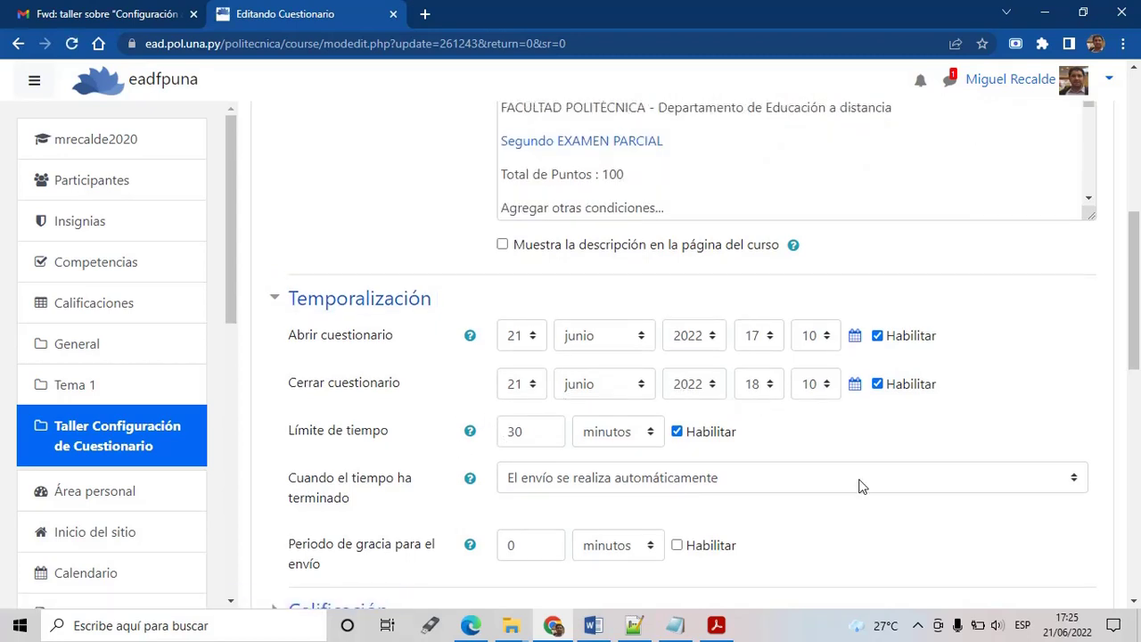
{"action": "scroll", "coordinate": [1134, 607], "scroll_direction": "down", "scroll_amount": 2}
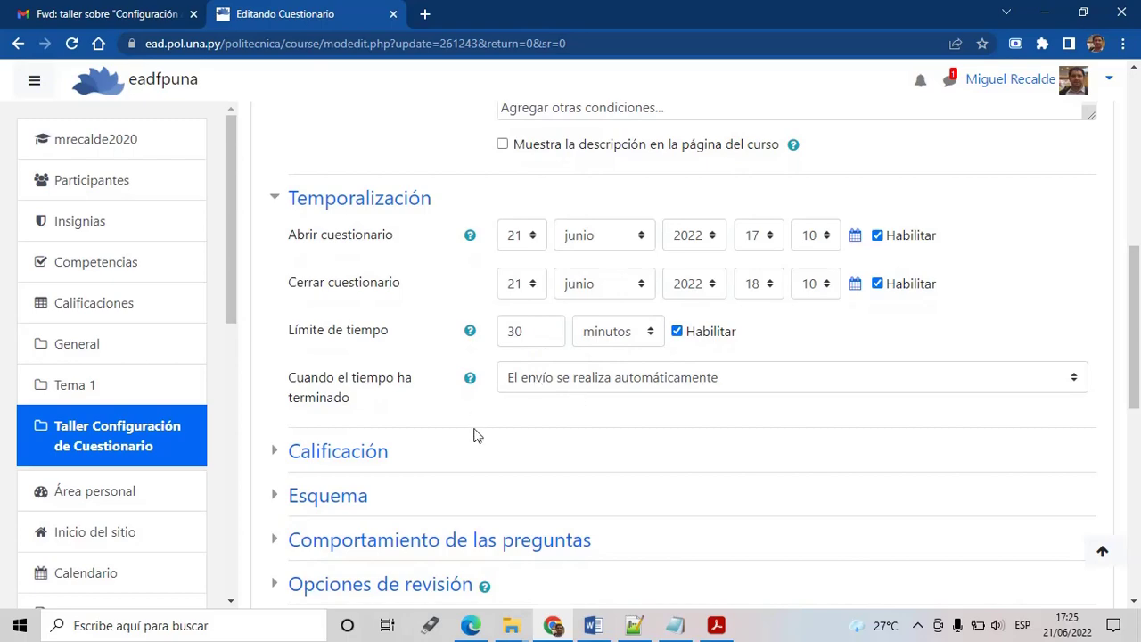
Step: Examine the quiz's Calificación options, including the available grade categories
{"action": "left_click", "coordinate": [351, 457]}
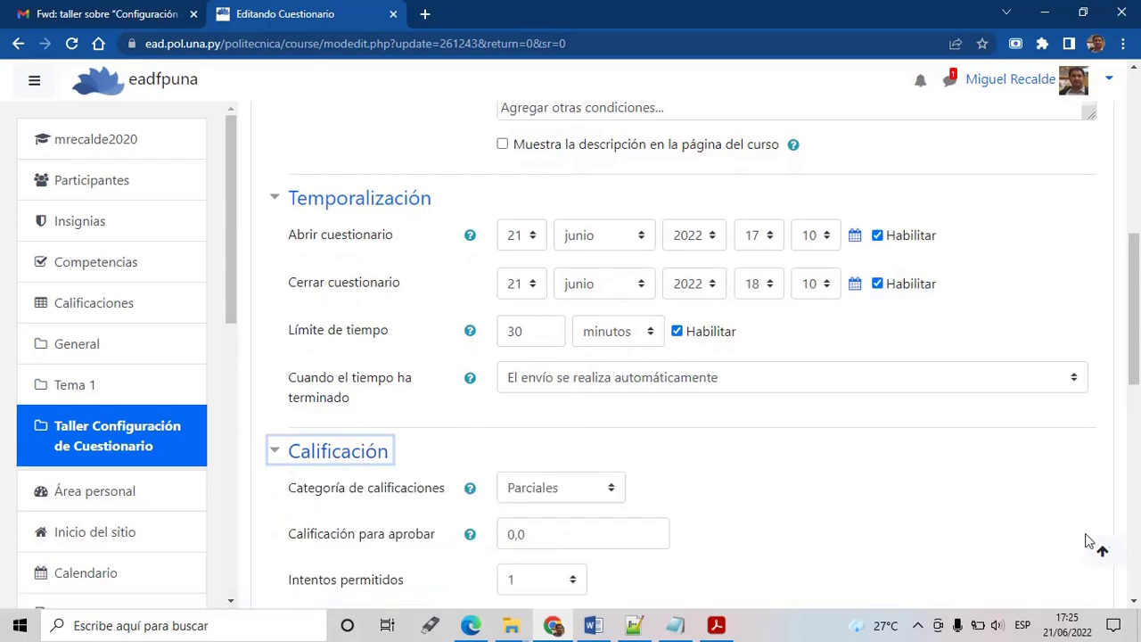
{"action": "scroll", "coordinate": [1134, 604], "scroll_direction": "down", "scroll_amount": 2}
{"action": "scroll", "coordinate": [1134, 605], "scroll_direction": "down", "scroll_amount": 5}
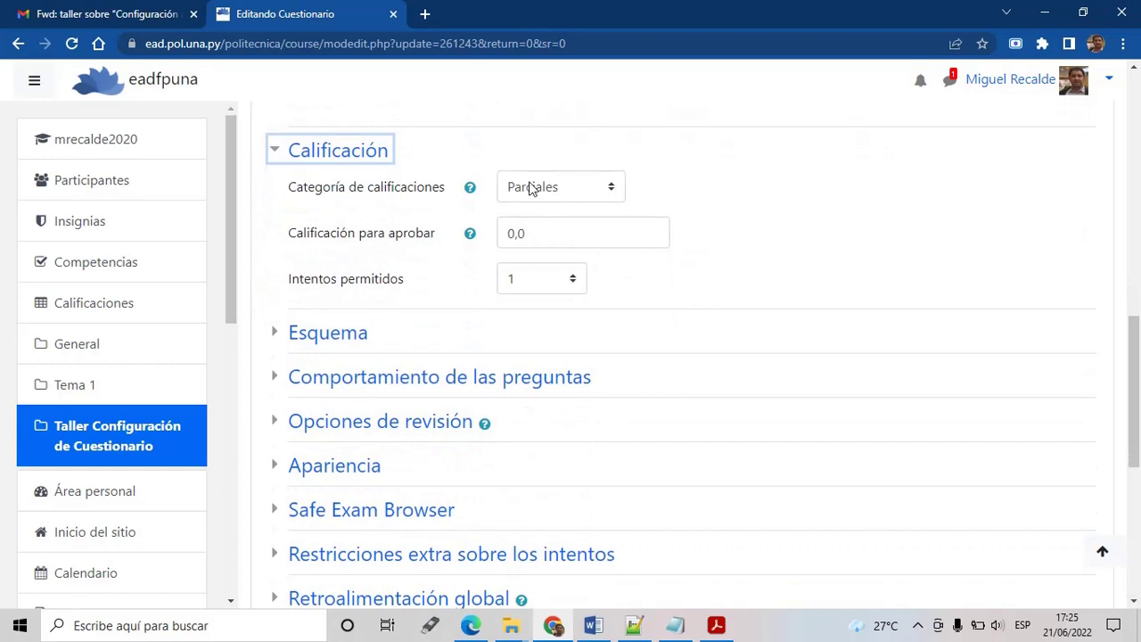
{"action": "left_click", "coordinate": [531, 188]}
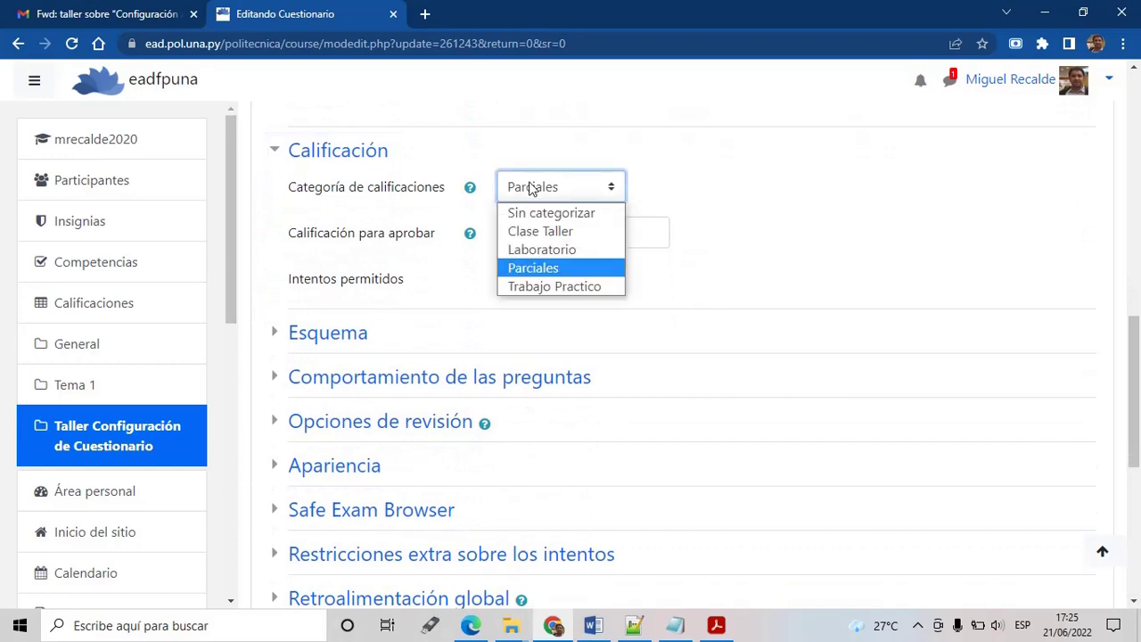
Step: Enable Repaginar ahora for the new-page setting in the quiz's Esquema section
{"action": "left_click", "coordinate": [317, 337]}
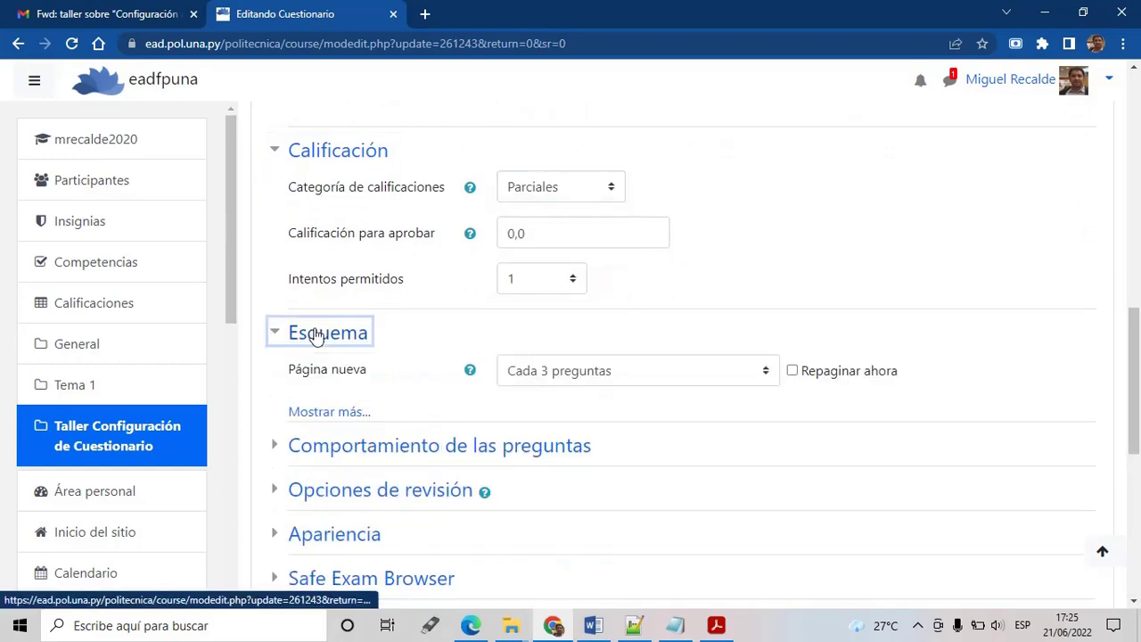
{"action": "left_click", "coordinate": [792, 370]}
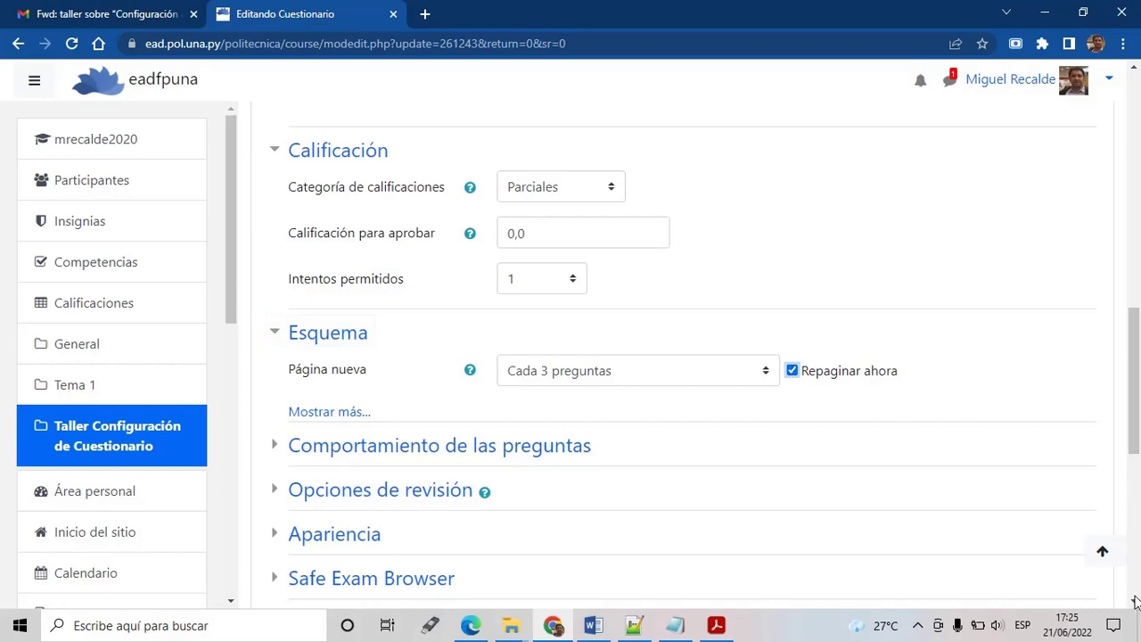
{"action": "scroll", "coordinate": [547, 308], "scroll_direction": "down", "scroll_amount": 2}
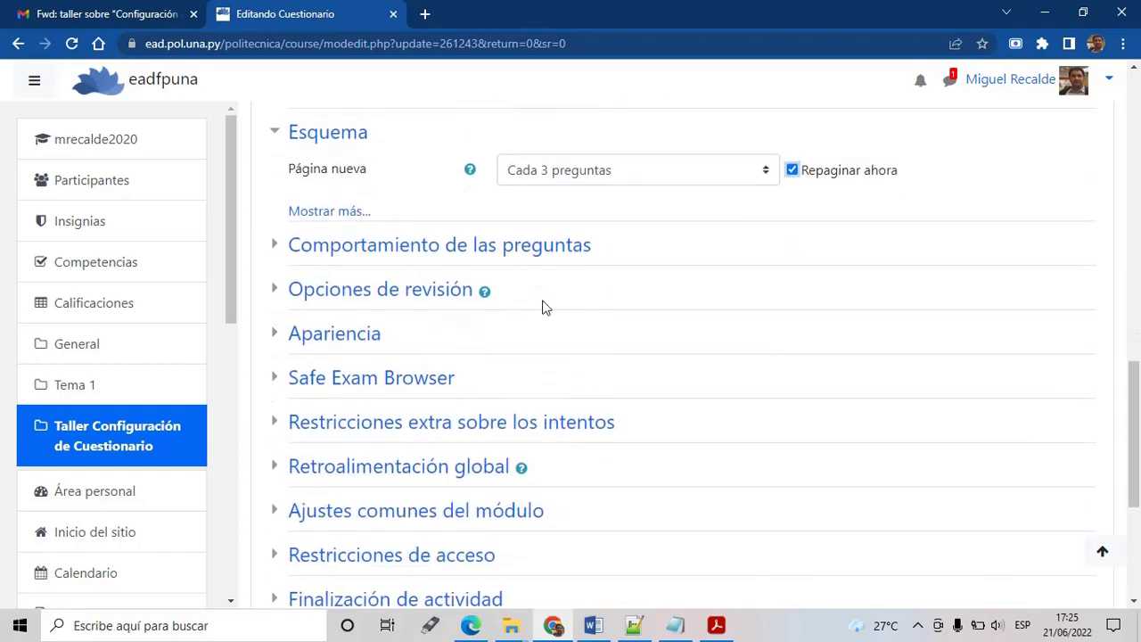
Step: Reveal the additional Esquema options, try the Libre navigation method, and set it back to Secuencial
{"action": "left_click", "coordinate": [329, 212]}
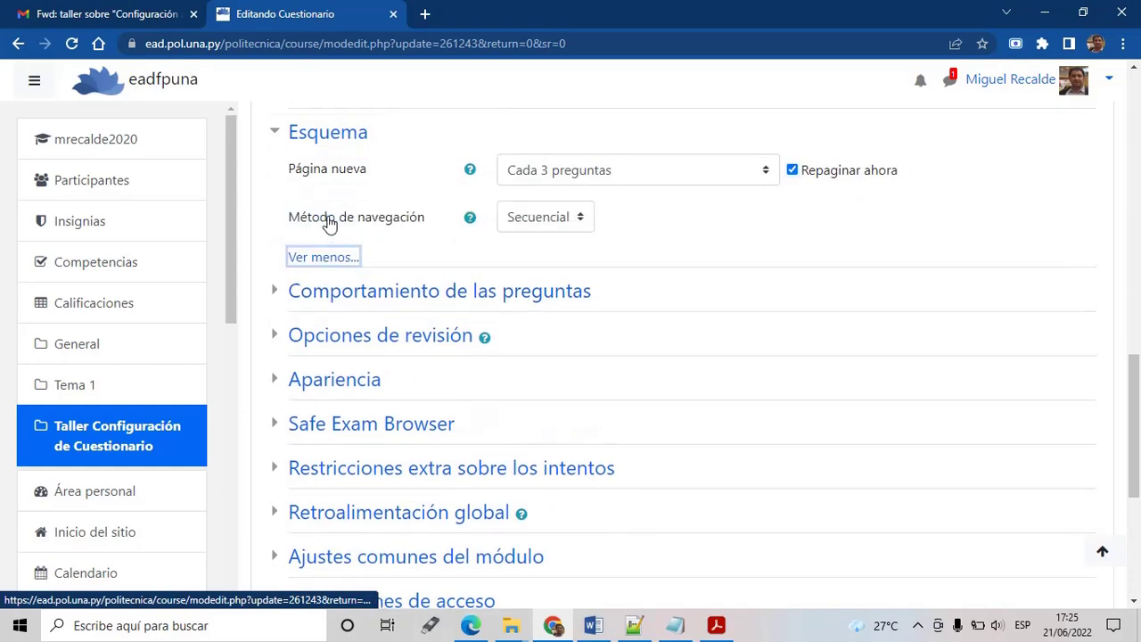
{"action": "left_click", "coordinate": [531, 220]}
{"action": "left_click", "coordinate": [524, 244]}
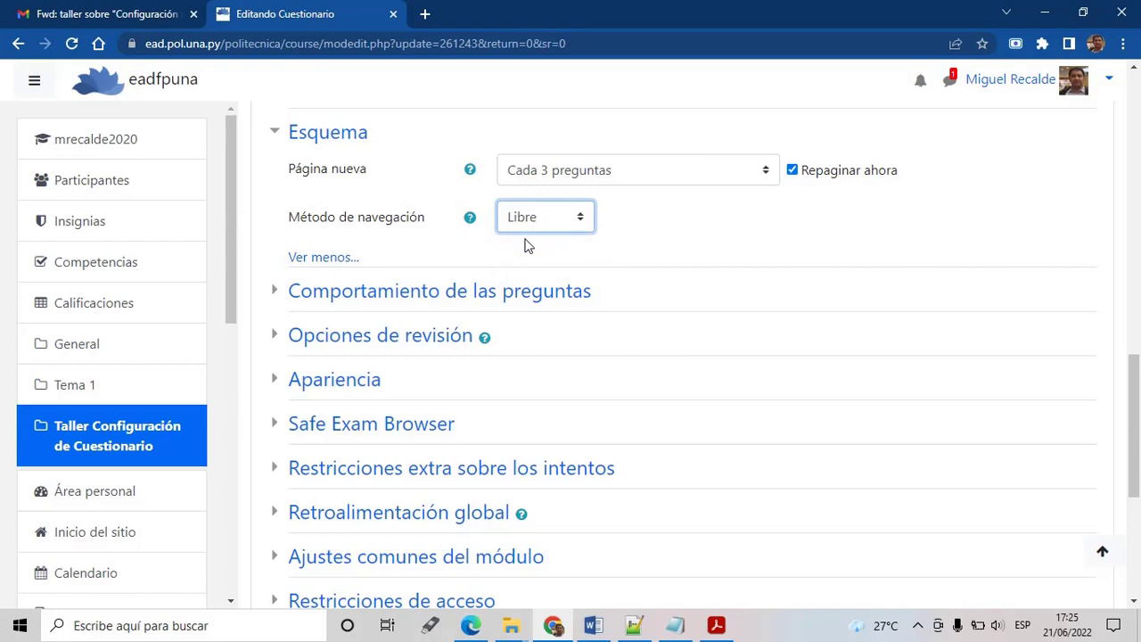
{"action": "left_click", "coordinate": [552, 221]}
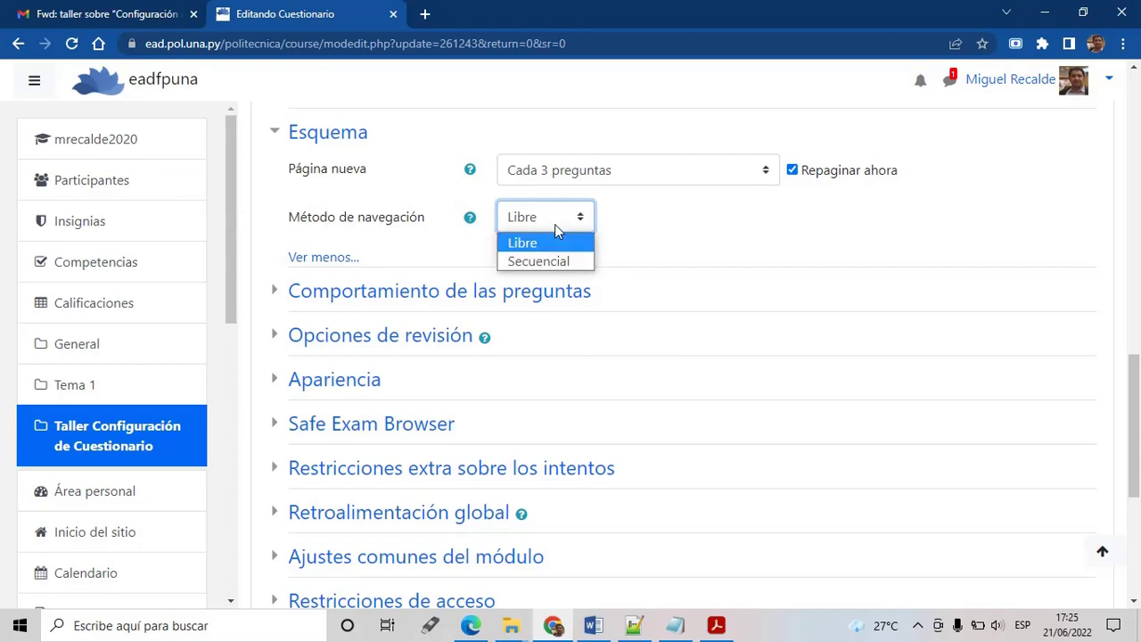
{"action": "left_click", "coordinate": [538, 261]}
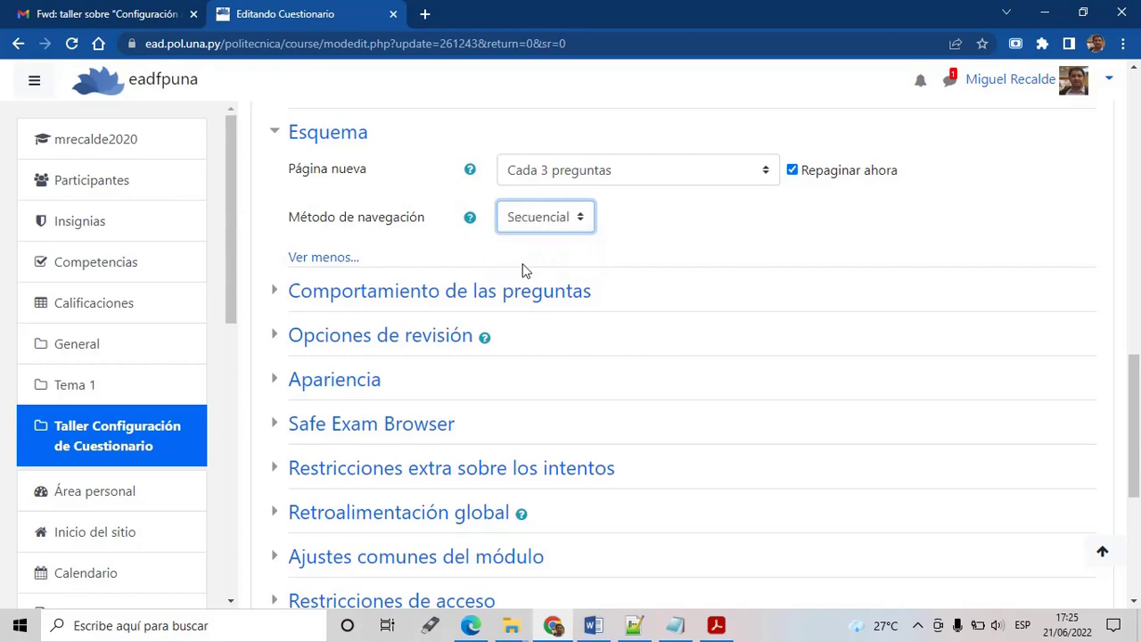
Step: Review the quiz's question behaviour, review options, appearance and Safe Exam Browser settings
{"action": "left_click", "coordinate": [477, 297]}
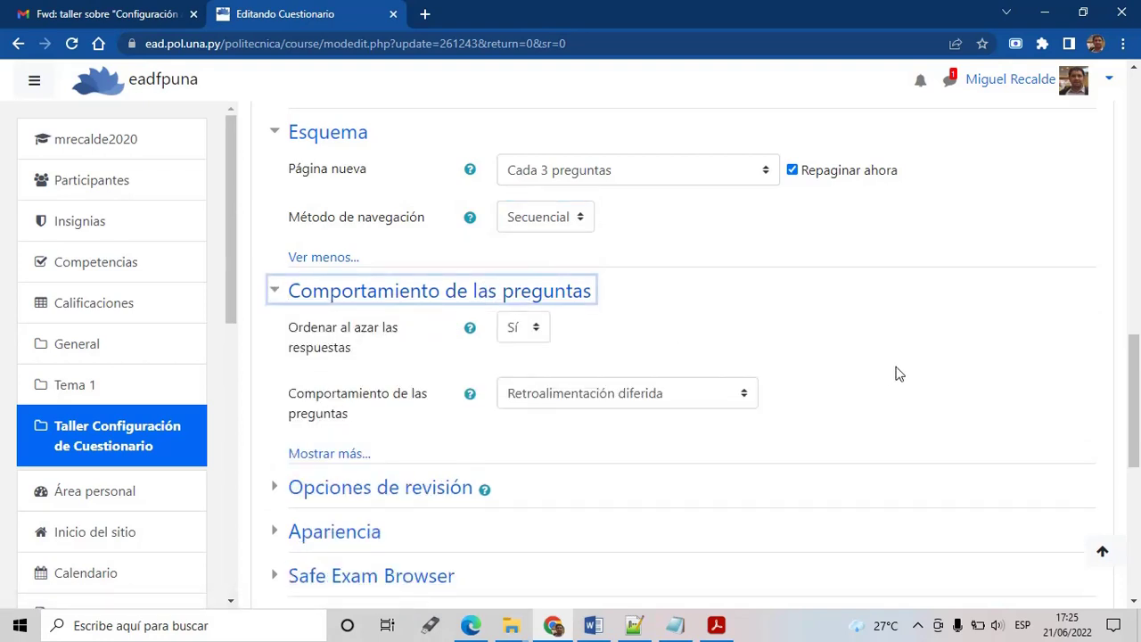
{"action": "left_click", "coordinate": [1136, 604]}
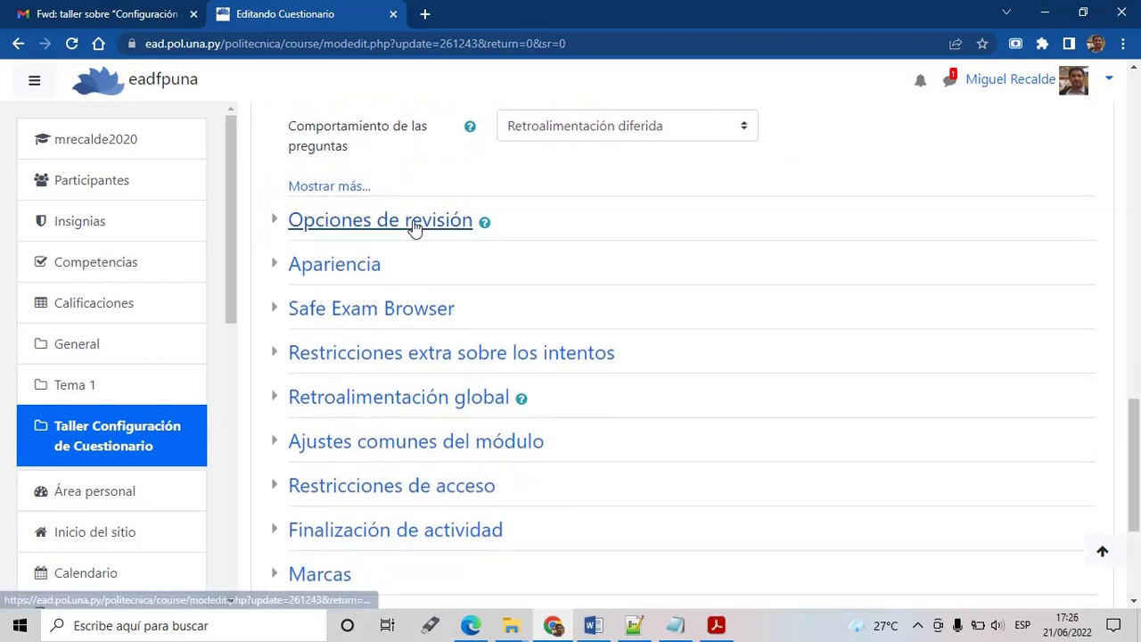
{"action": "left_click", "coordinate": [412, 227]}
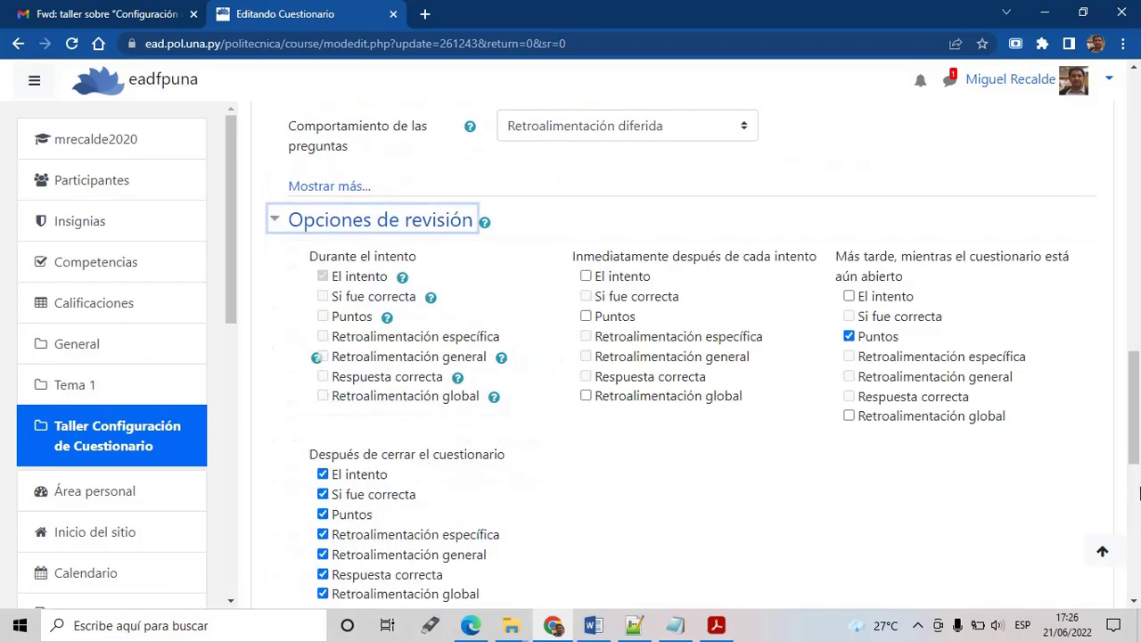
{"action": "left_click", "coordinate": [1137, 495]}
{"action": "left_click", "coordinate": [368, 174]}
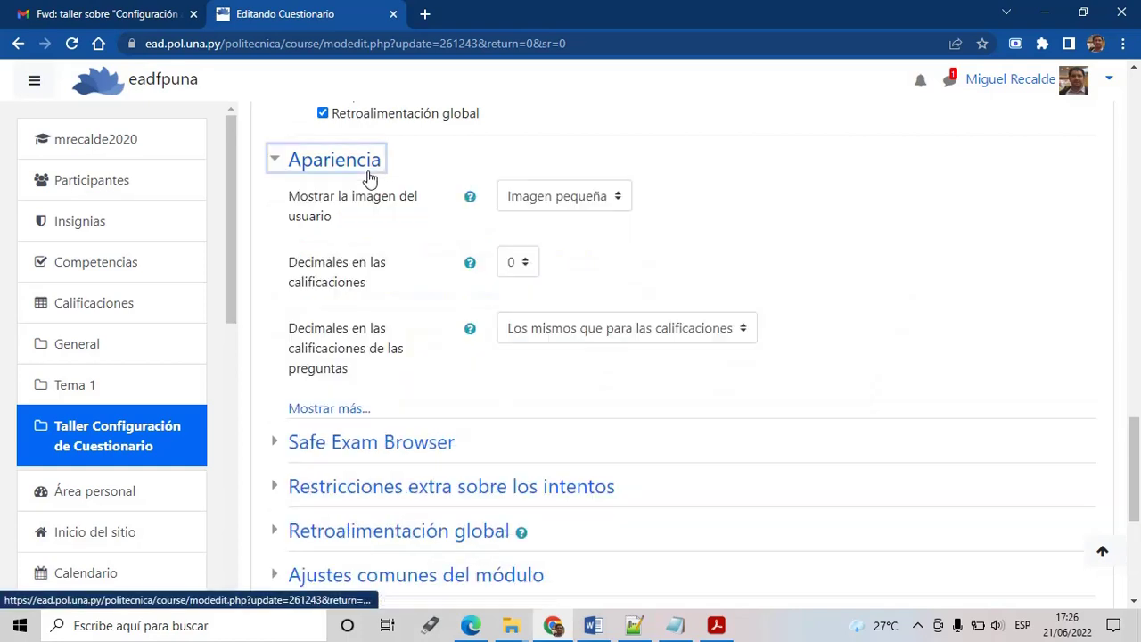
{"action": "left_click", "coordinate": [432, 455]}
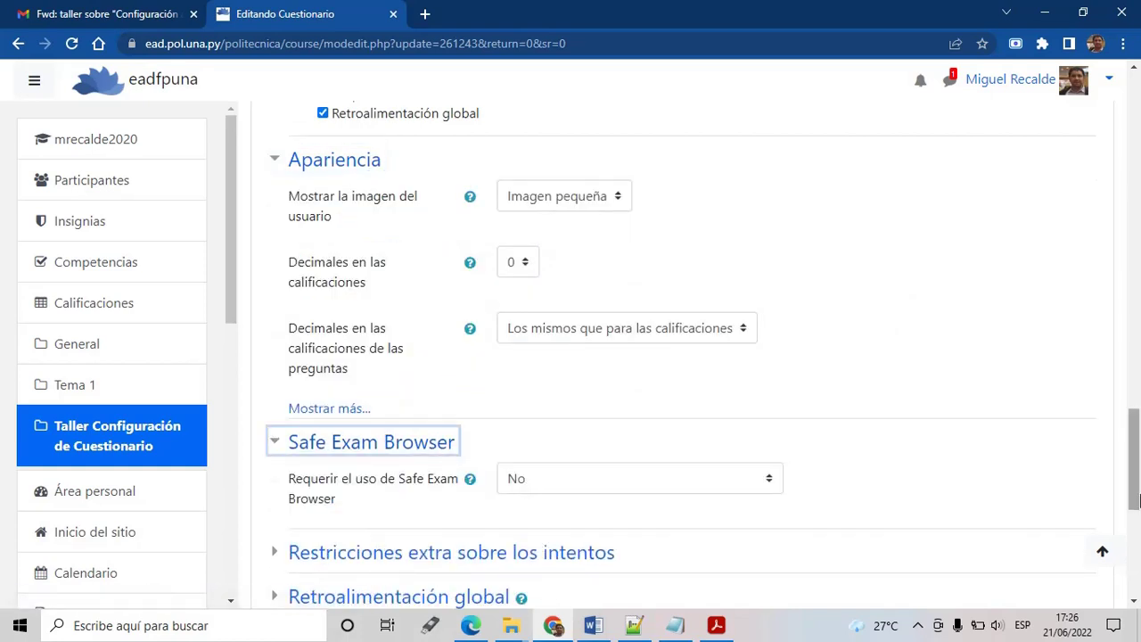
Step: Set the quiz's browser security to Ventana emergente a pantalla completa con alguna seguridad JavaScript, and save and display the quiz
{"action": "left_click", "coordinate": [1137, 603]}
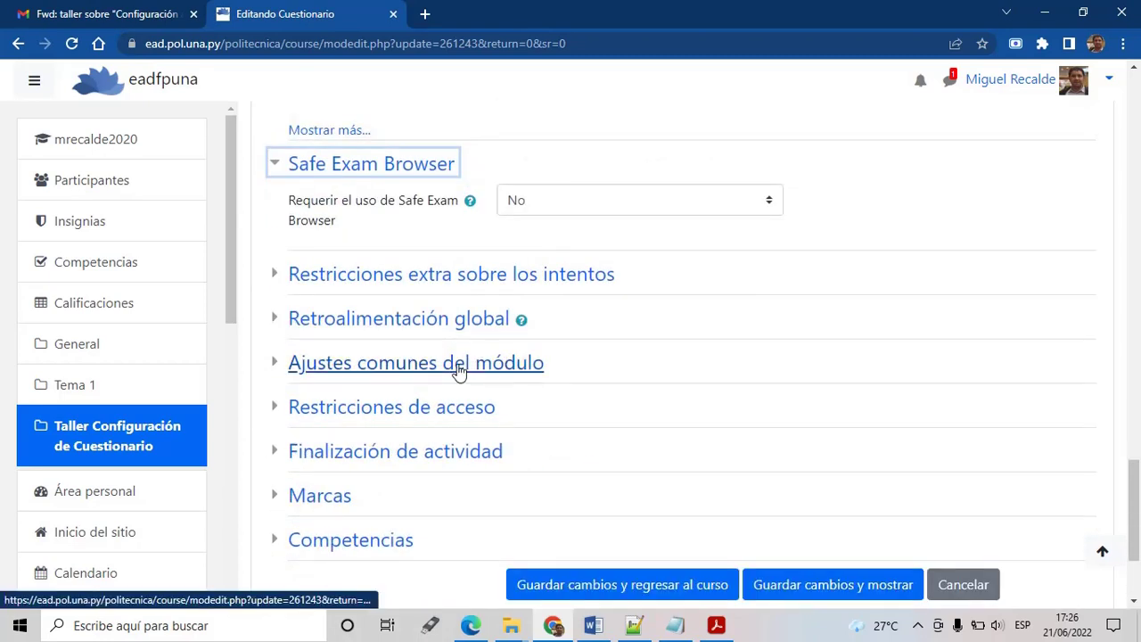
{"action": "left_click", "coordinate": [468, 283]}
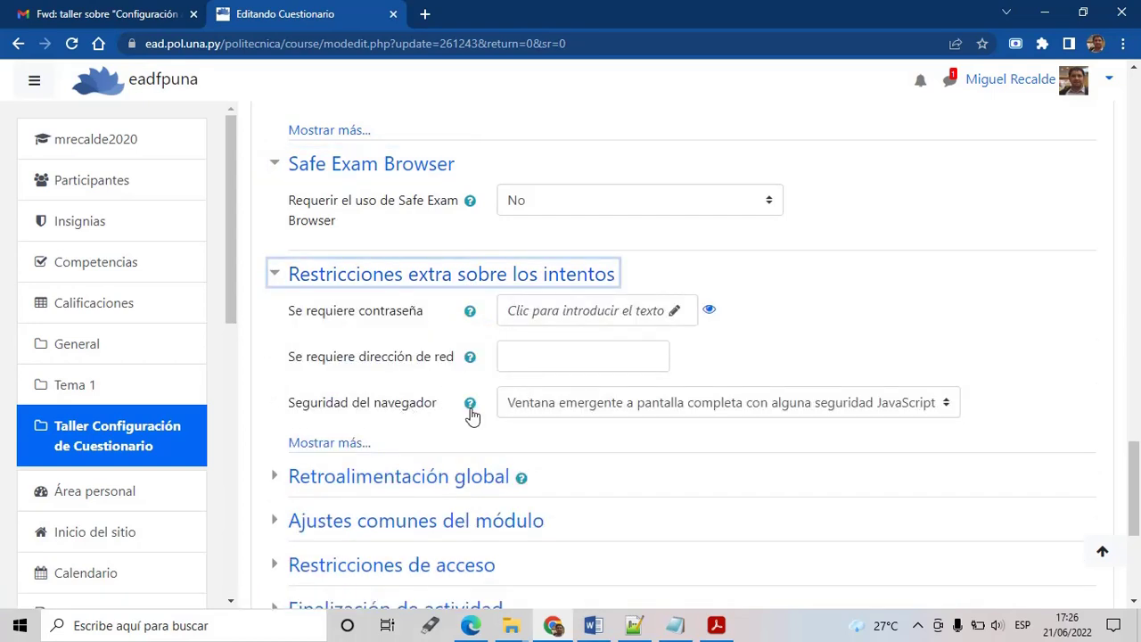
{"action": "left_click", "coordinate": [536, 414]}
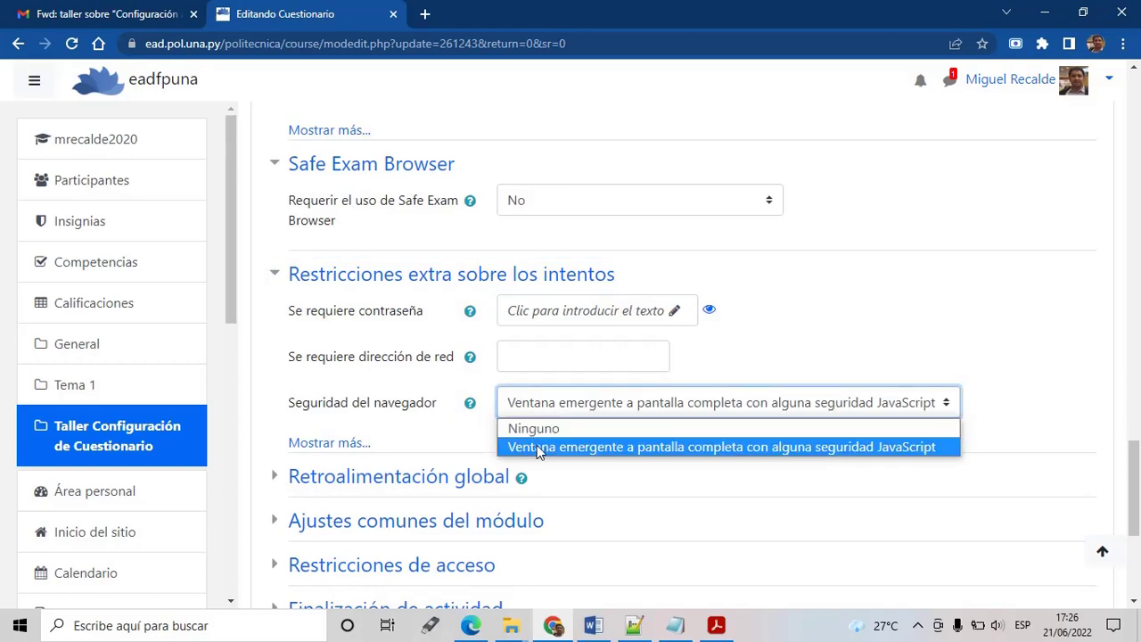
{"action": "left_click", "coordinate": [537, 447]}
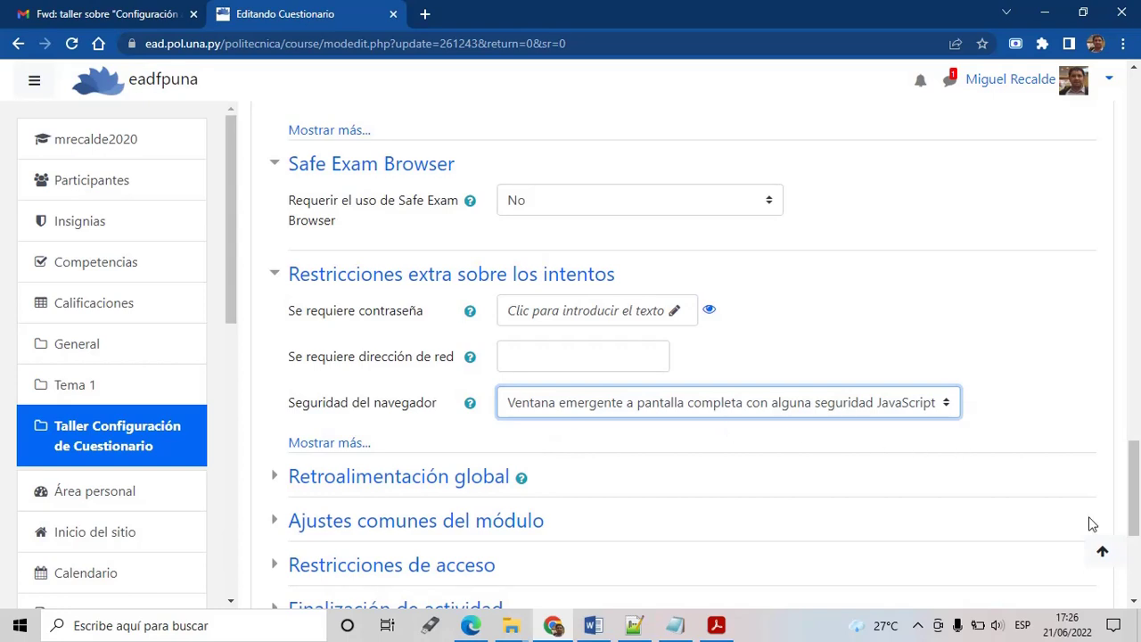
{"action": "scroll", "coordinate": [1134, 553], "scroll_direction": "down", "scroll_amount": 5}
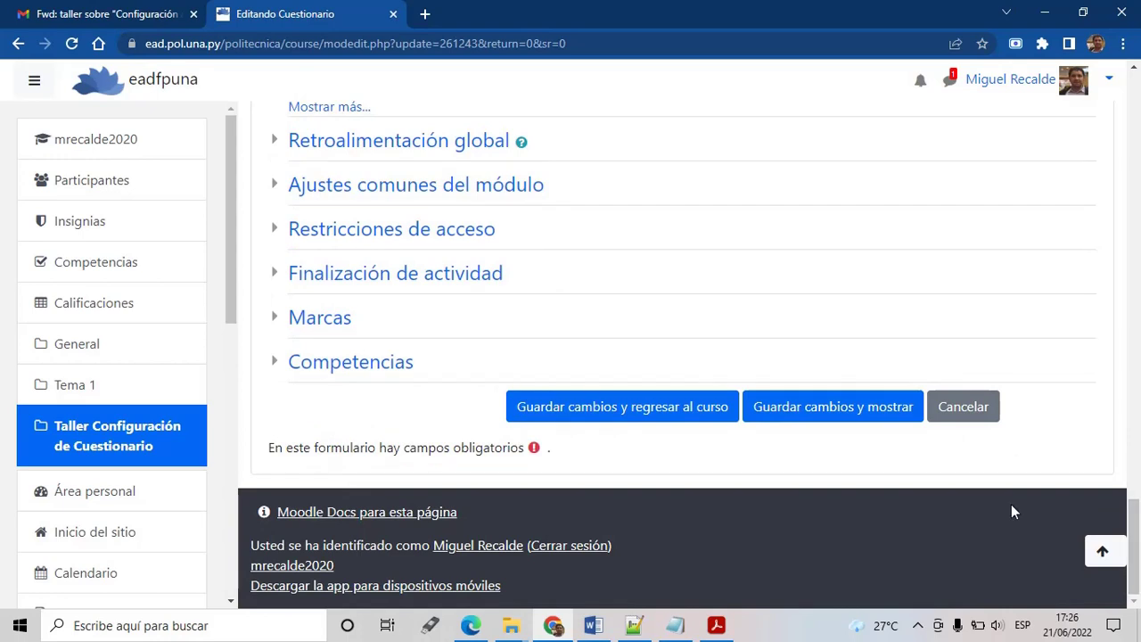
{"action": "left_click", "coordinate": [843, 411]}
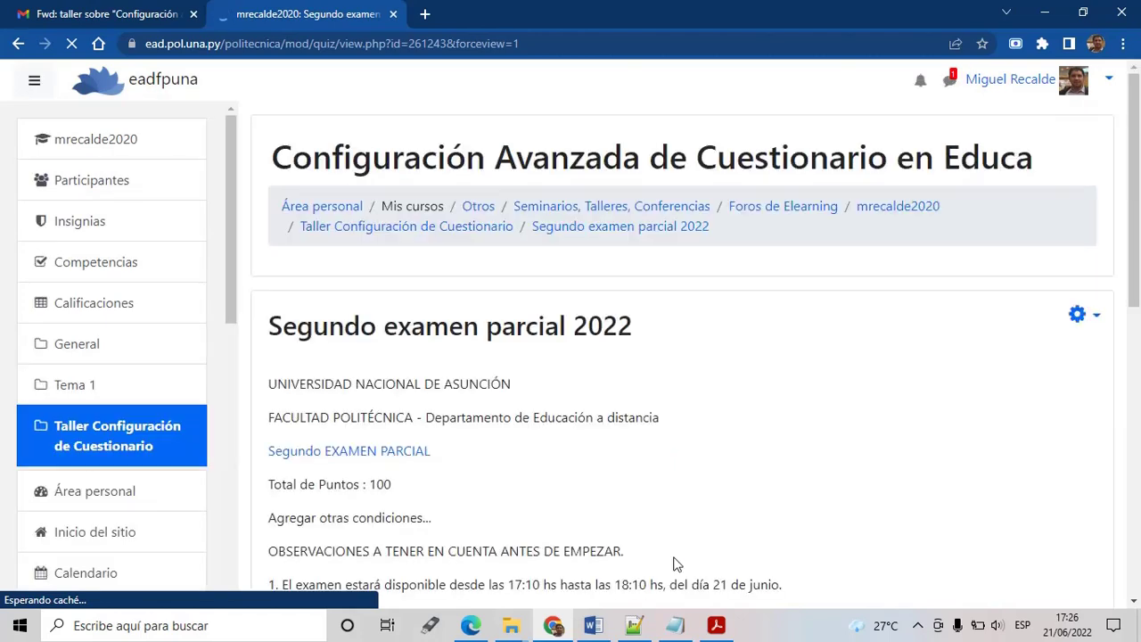
Step: Switch to the student session in Microsoft Edge and start an attempt at the Segundo examen parcial 2022 quiz
{"action": "left_click", "coordinate": [472, 626]}
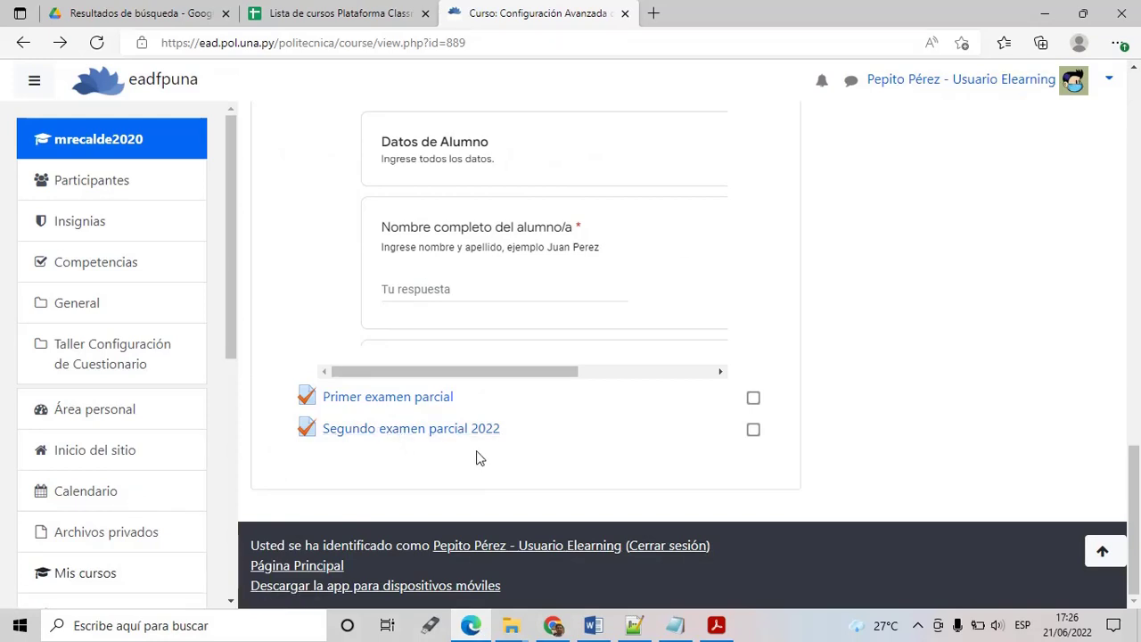
{"action": "left_click", "coordinate": [422, 431]}
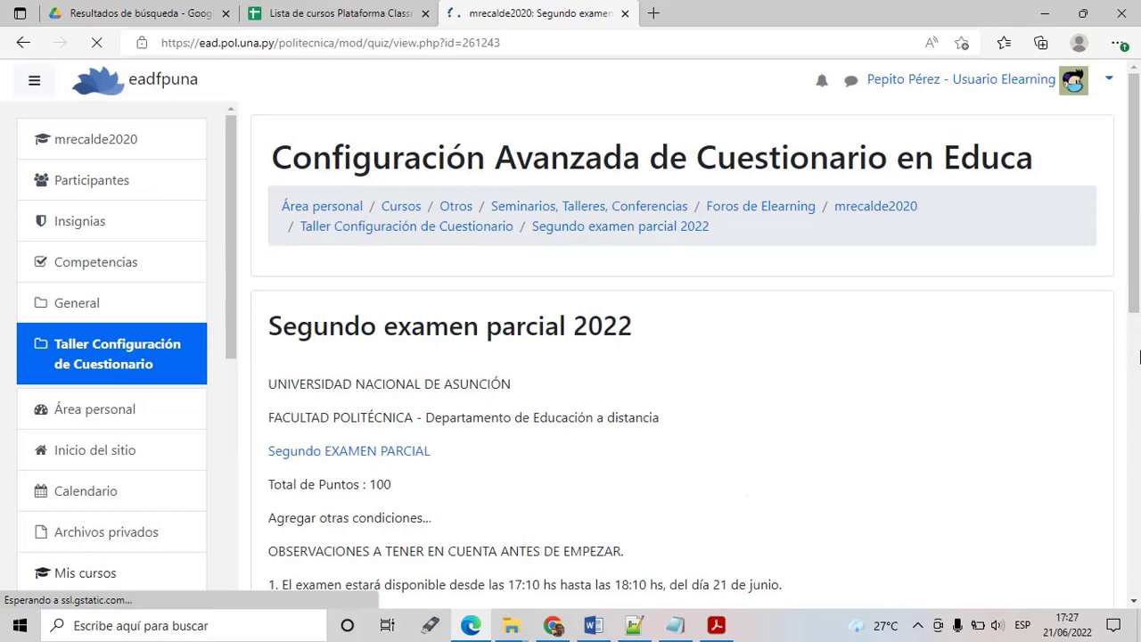
{"action": "left_click", "coordinate": [1137, 357]}
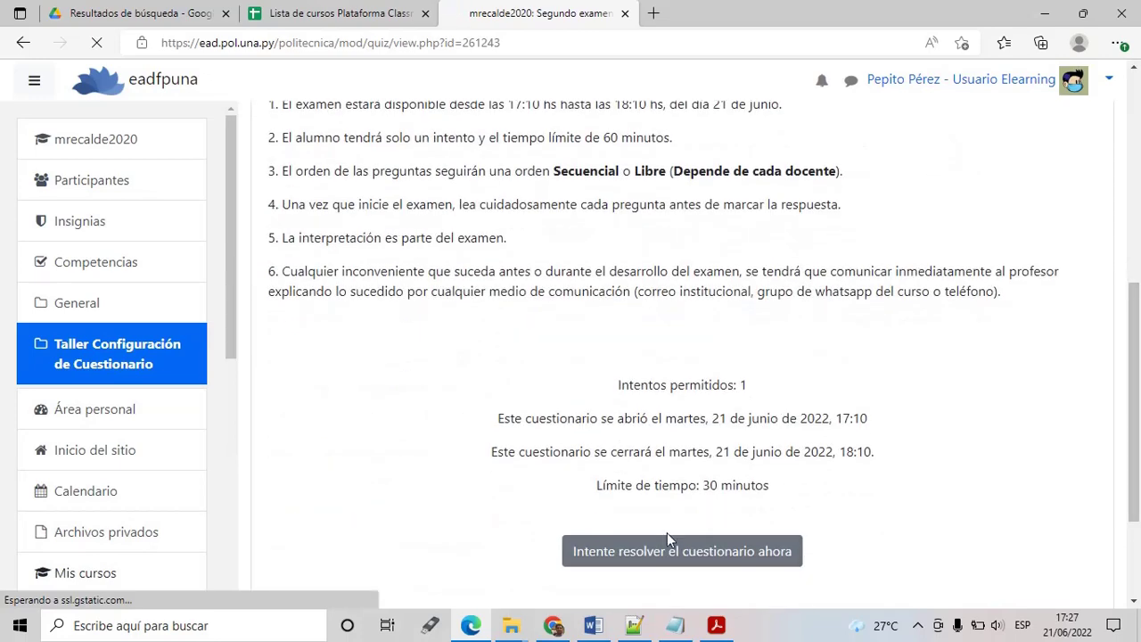
{"action": "left_click", "coordinate": [629, 558]}
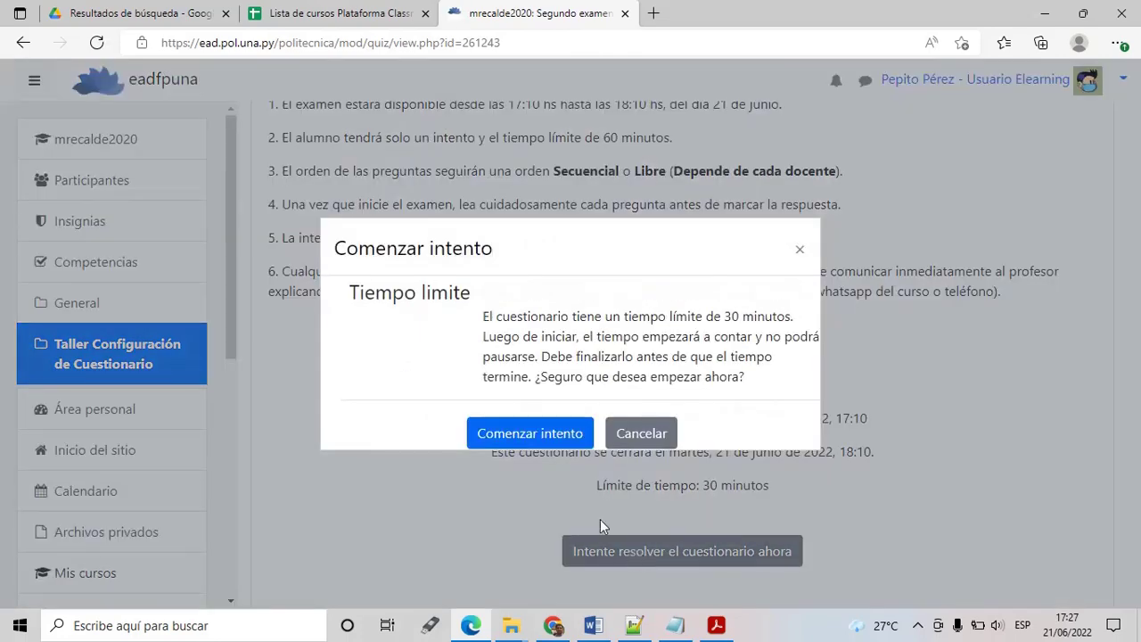
{"action": "left_click", "coordinate": [530, 437]}
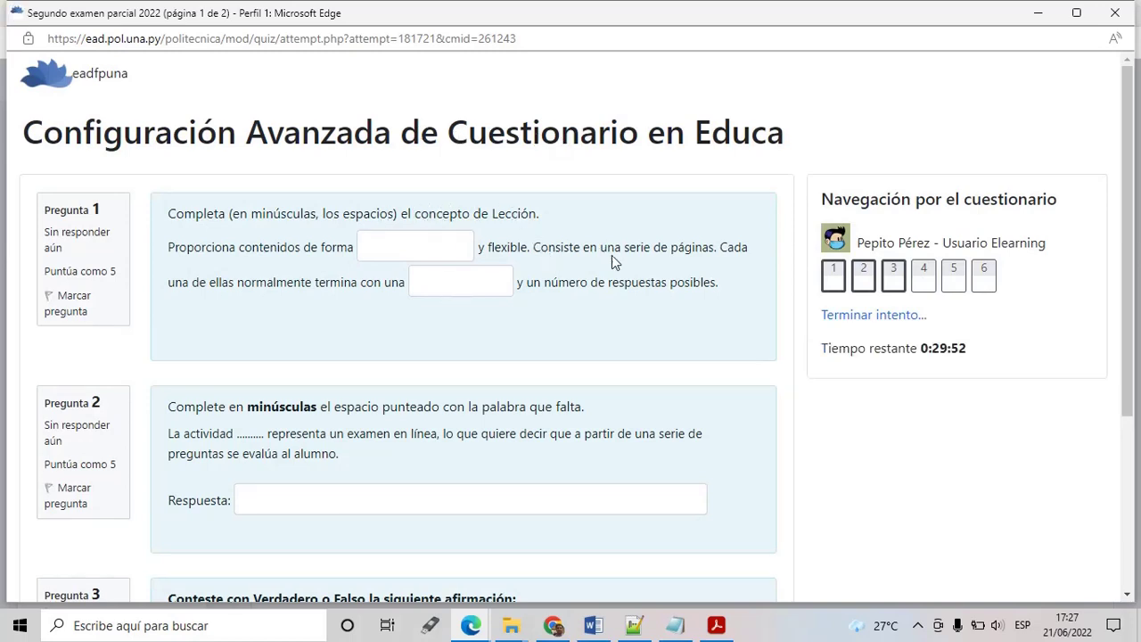
Step: Focus question 1's first blank, minimize the exam window, and switch to Adobe Acrobat Reader to browse the Libro Blanco PNCTI_web.pdf document
{"action": "left_click", "coordinate": [422, 252]}
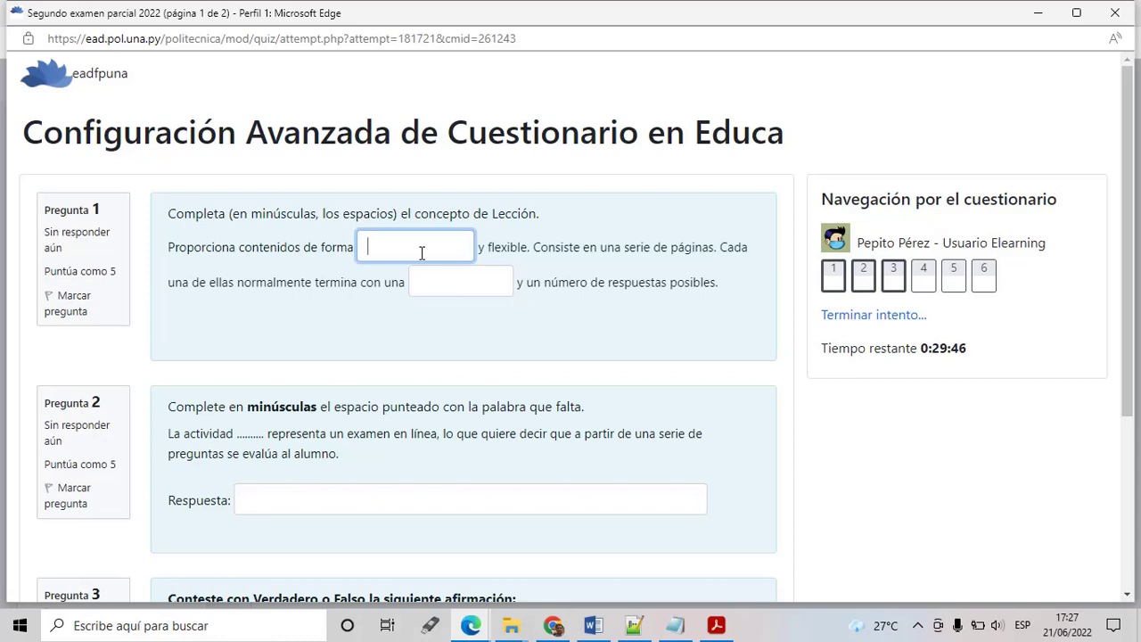
{"action": "left_click", "coordinate": [1037, 14]}
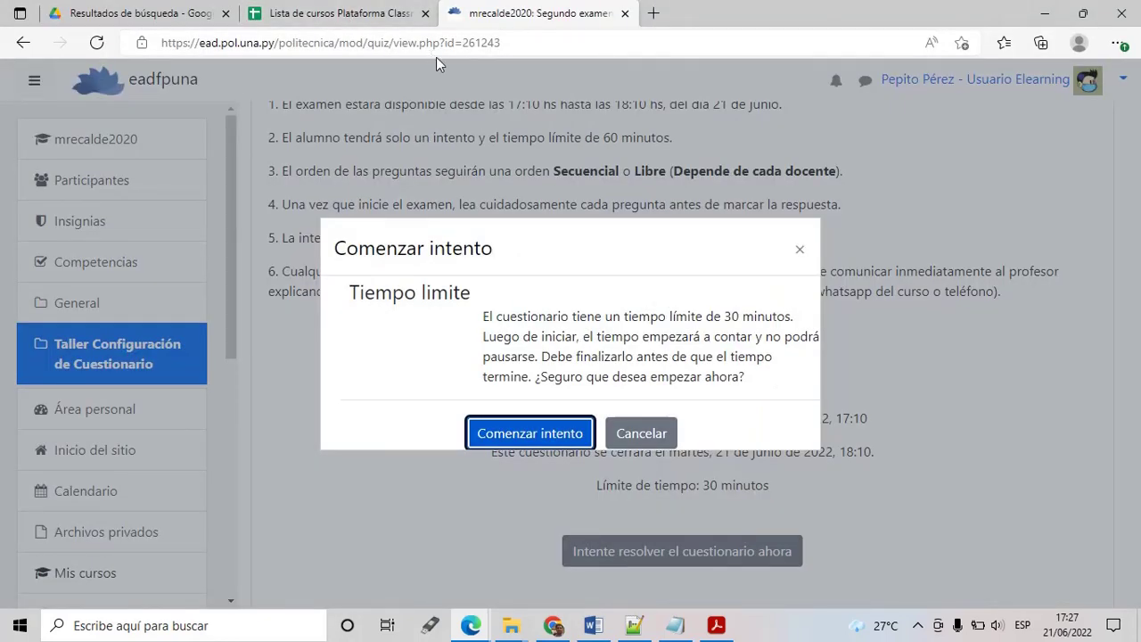
{"action": "left_click", "coordinate": [718, 627]}
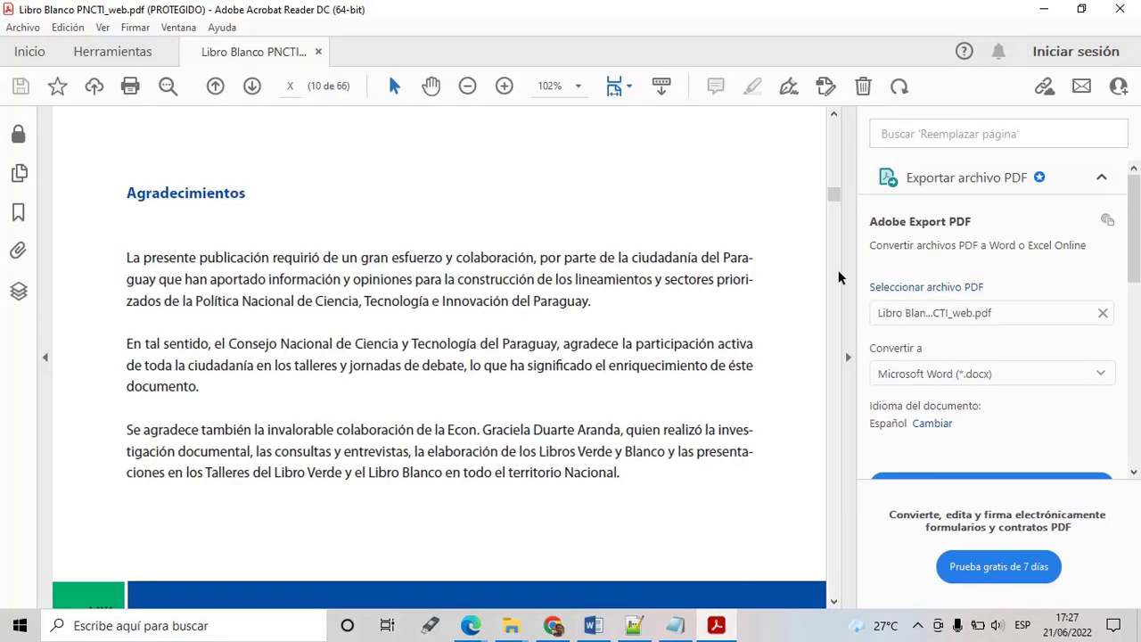
{"action": "scroll", "coordinate": [834, 273], "scroll_direction": "down", "scroll_amount": 5}
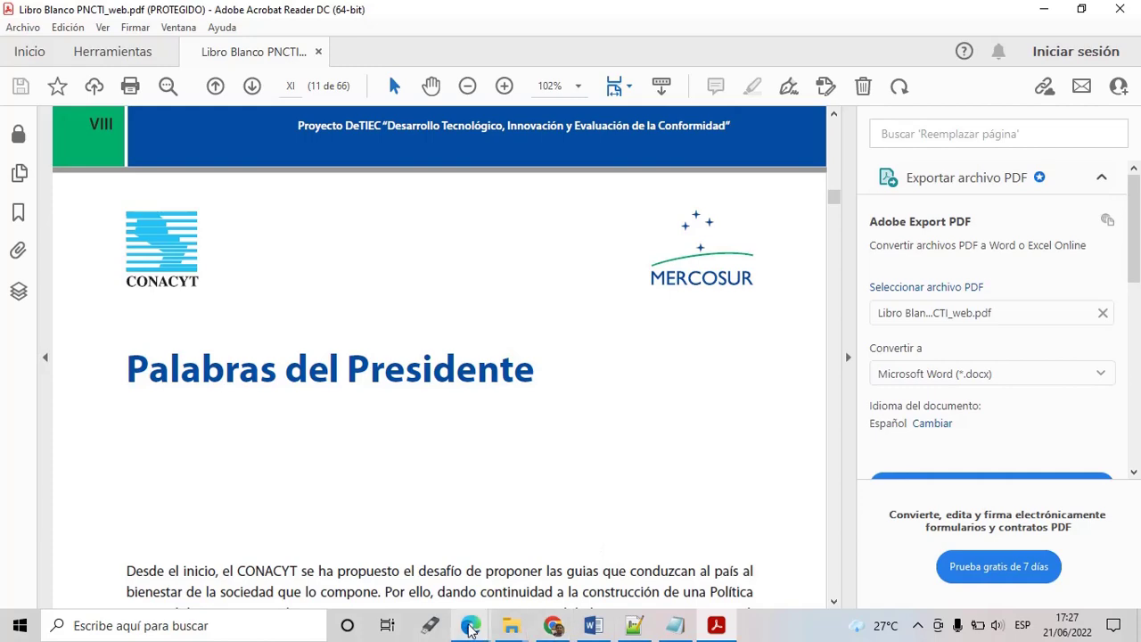
Step: Return to the exam window in Microsoft Edge and fill question 1's first blank with rapida
{"action": "mouse_move", "coordinate": [471, 629]}
{"action": "left_click", "coordinate": [522, 580]}
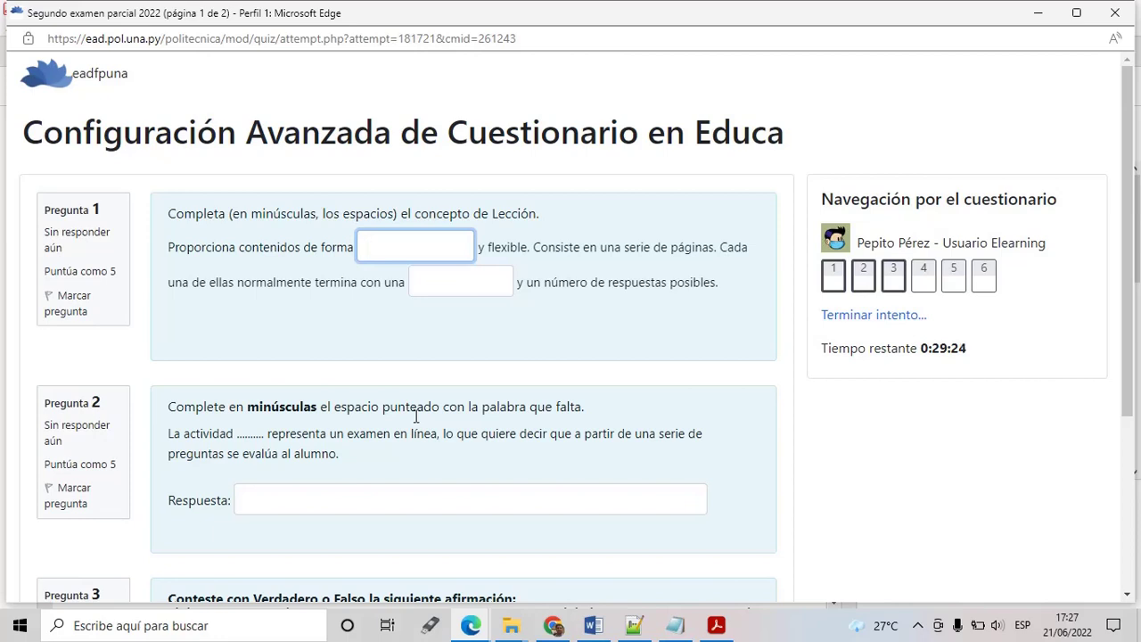
{"action": "type", "text": "rapida"}
Step: Try to copy the word propuesto from the Adobe Acrobat Reader document into question 1's second blank in the Edge exam window
{"action": "left_click", "coordinate": [716, 627]}
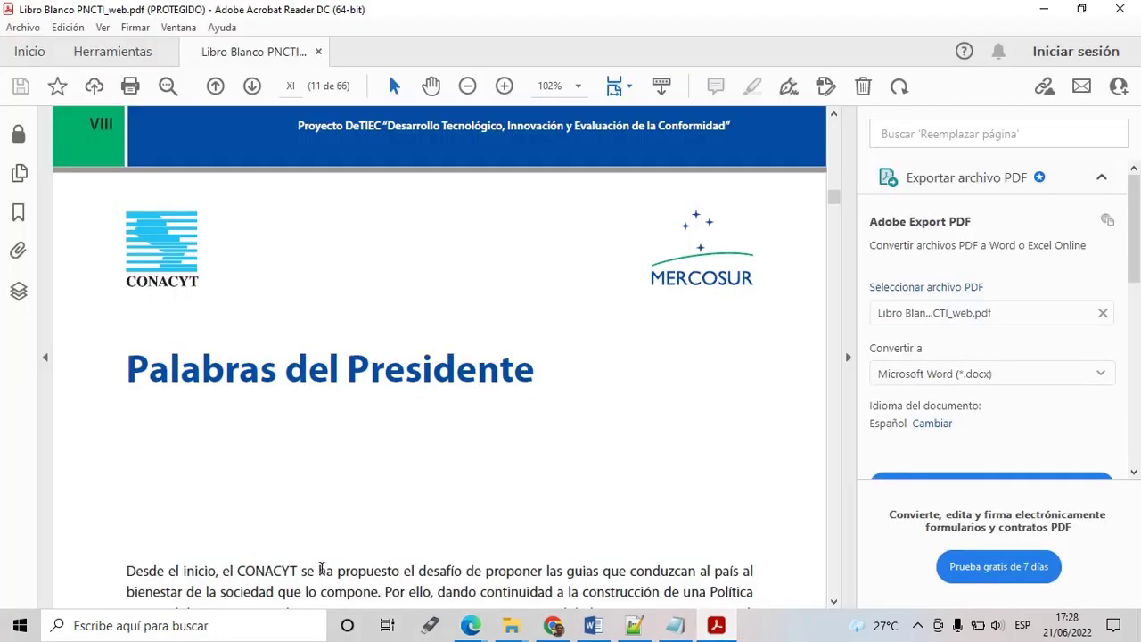
{"action": "left_click_drag", "start_coordinate": [338, 570], "coordinate": [400, 571]}
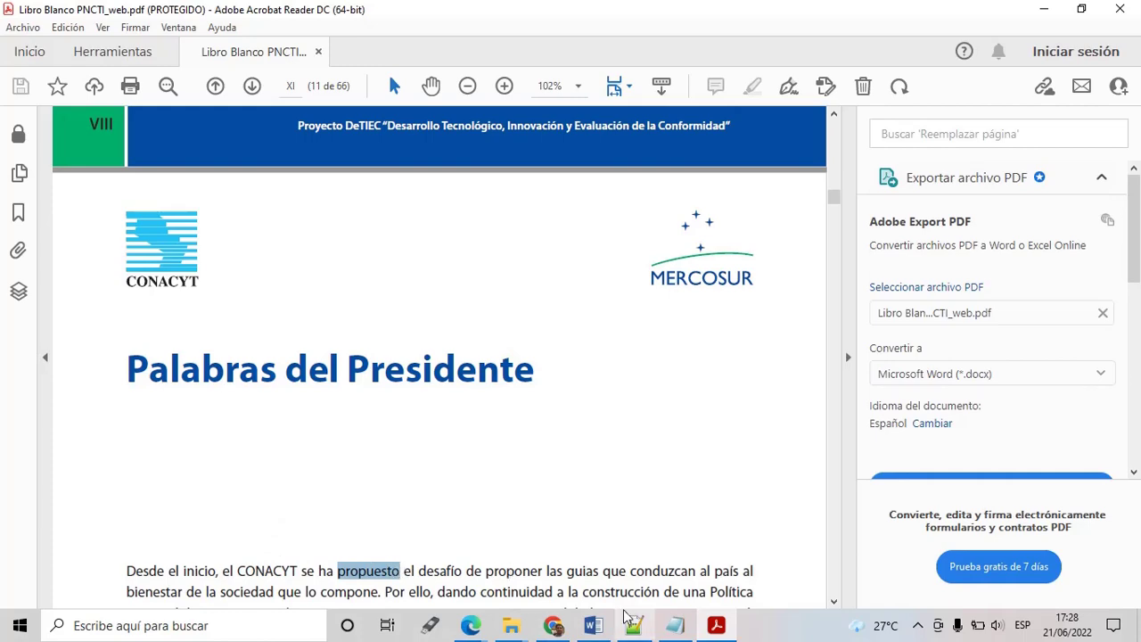
{"action": "left_click", "coordinate": [478, 629]}
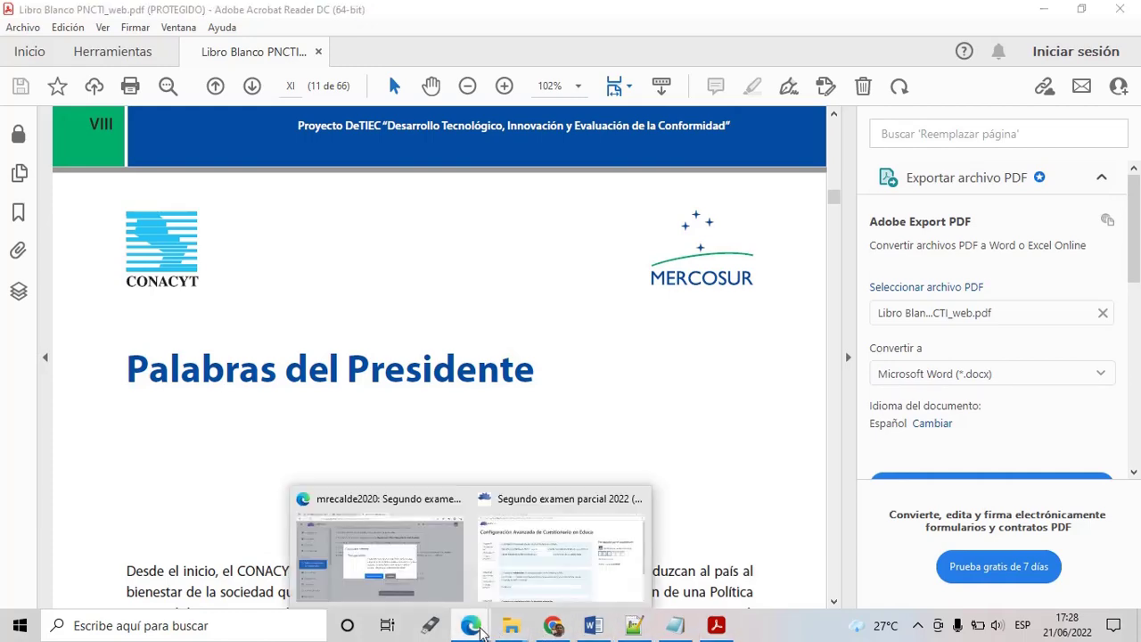
{"action": "left_click", "coordinate": [501, 566]}
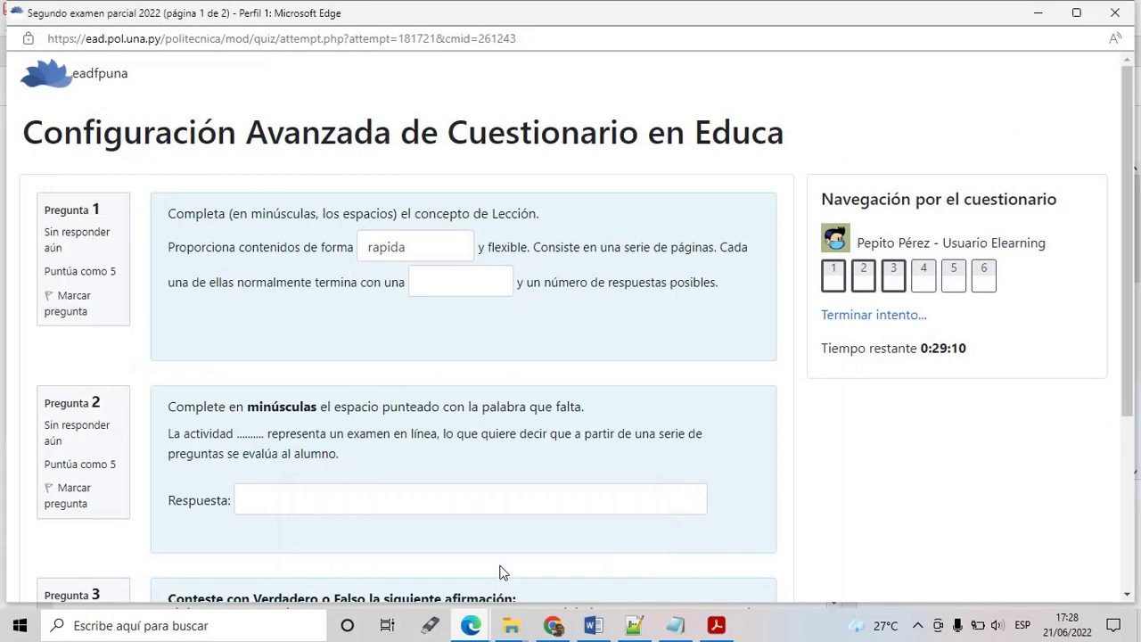
{"action": "left_click", "coordinate": [440, 287]}
{"action": "key", "text": "ctrl+v"}
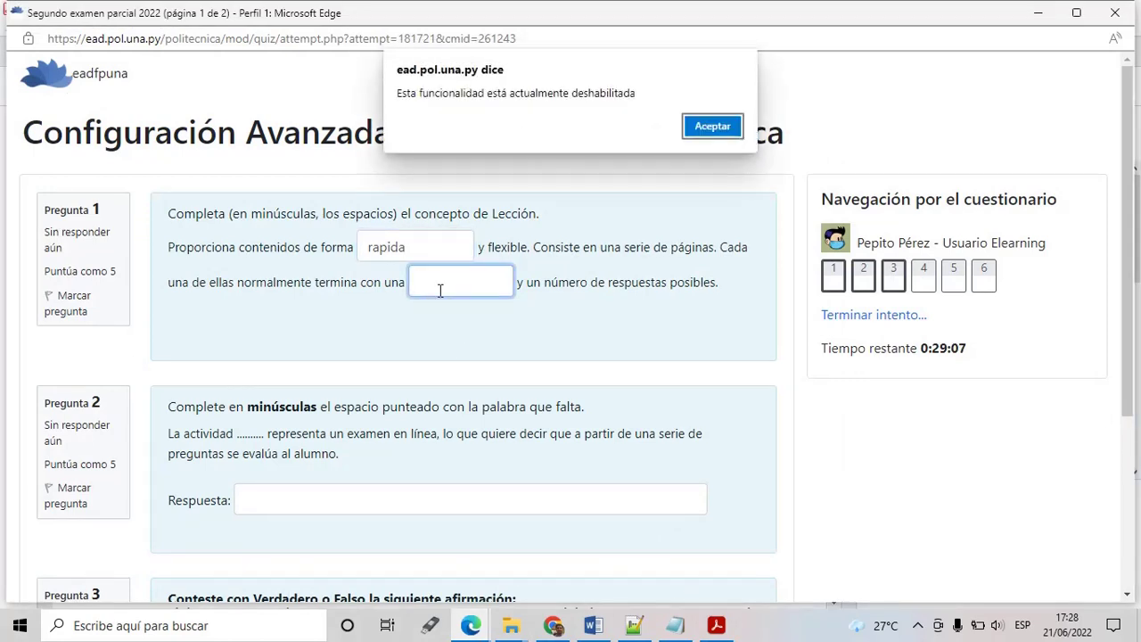
{"action": "left_click", "coordinate": [711, 130]}
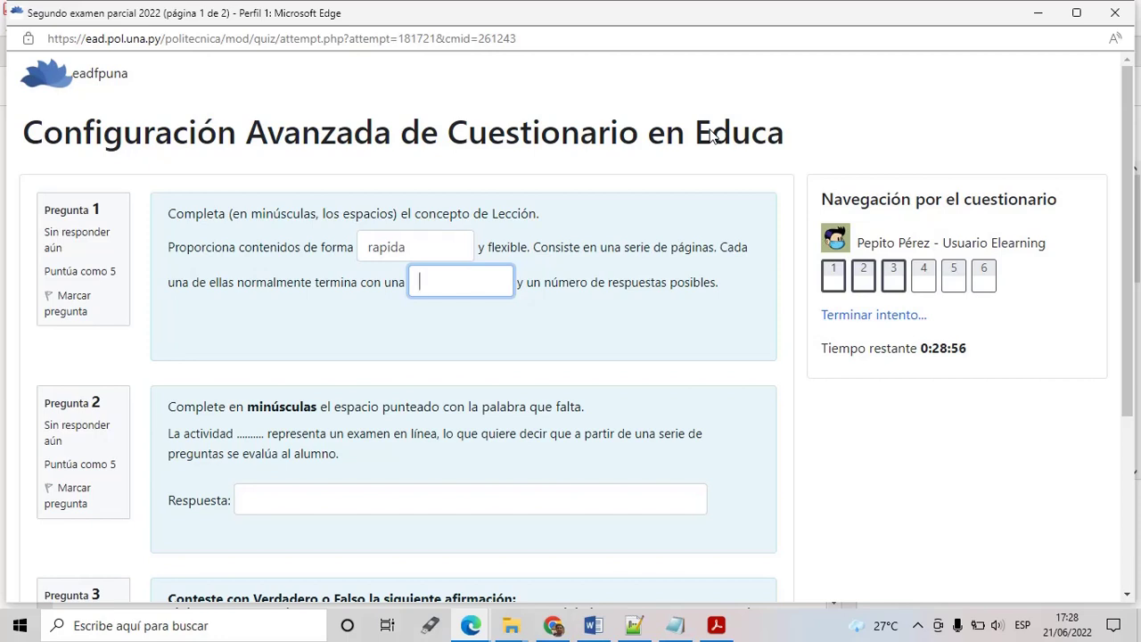
Step: Complete the first page's answers with preguntas in question 1's second blank, cuestionario for question 2 and Verdadero for question 3
{"action": "type", "text": "preguntas"}
{"action": "left_click_drag", "start_coordinate": [1131, 141], "coordinate": [1131, 170]}
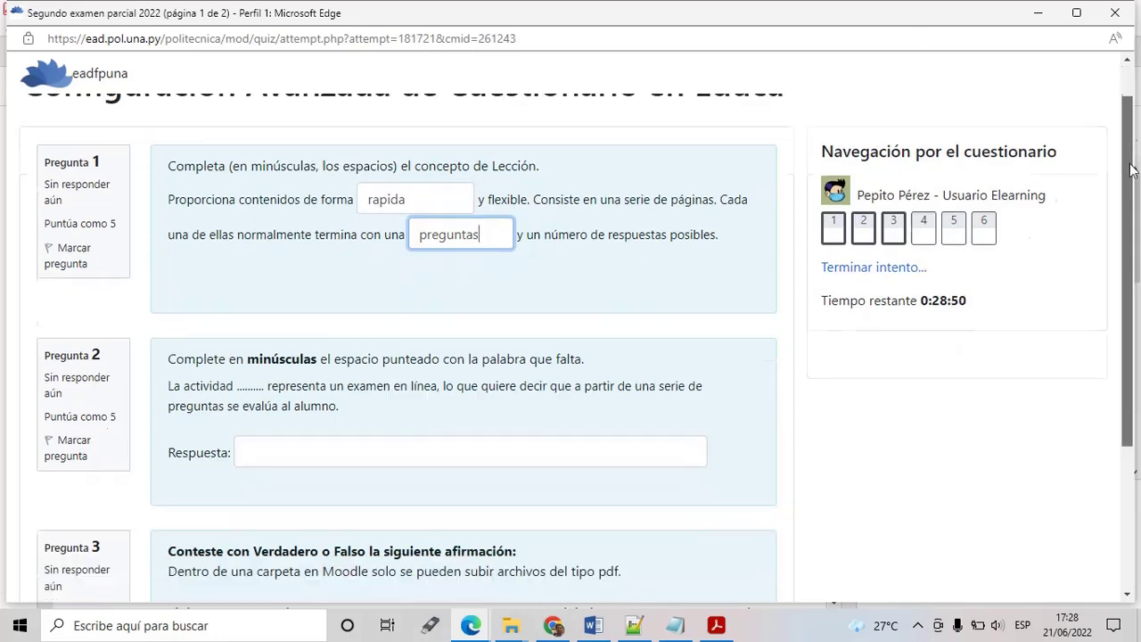
{"action": "scroll", "coordinate": [568, 316], "scroll_direction": "down", "scroll_amount": 3}
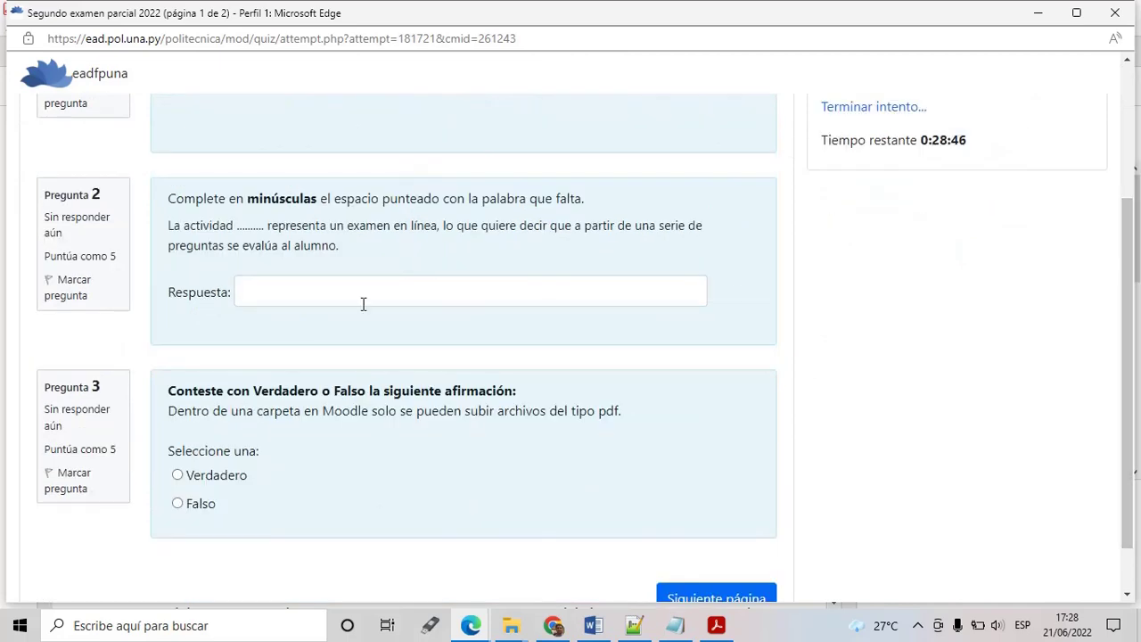
{"action": "left_click", "coordinate": [363, 304]}
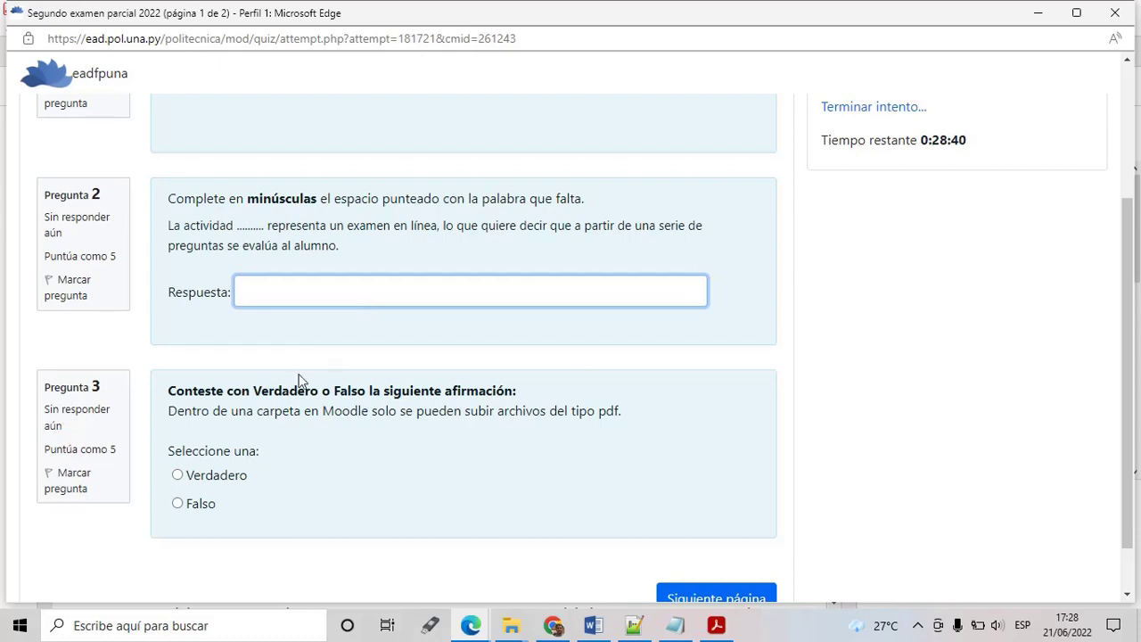
{"action": "left_click", "coordinate": [222, 476]}
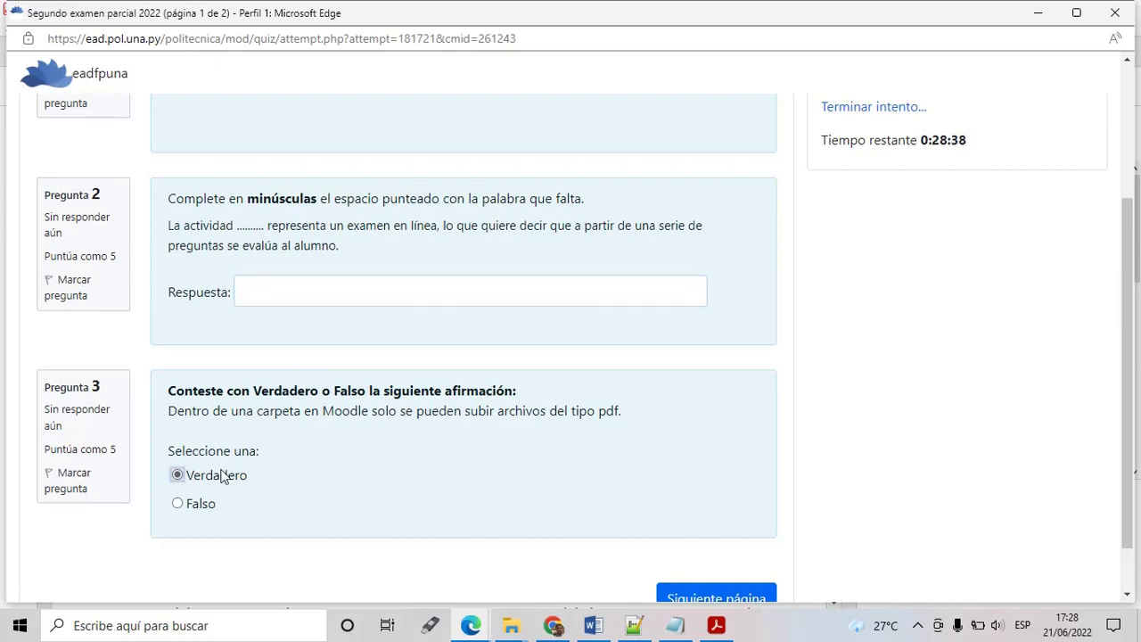
{"action": "left_click", "coordinate": [279, 285]}
{"action": "type", "text": "cuestio"}
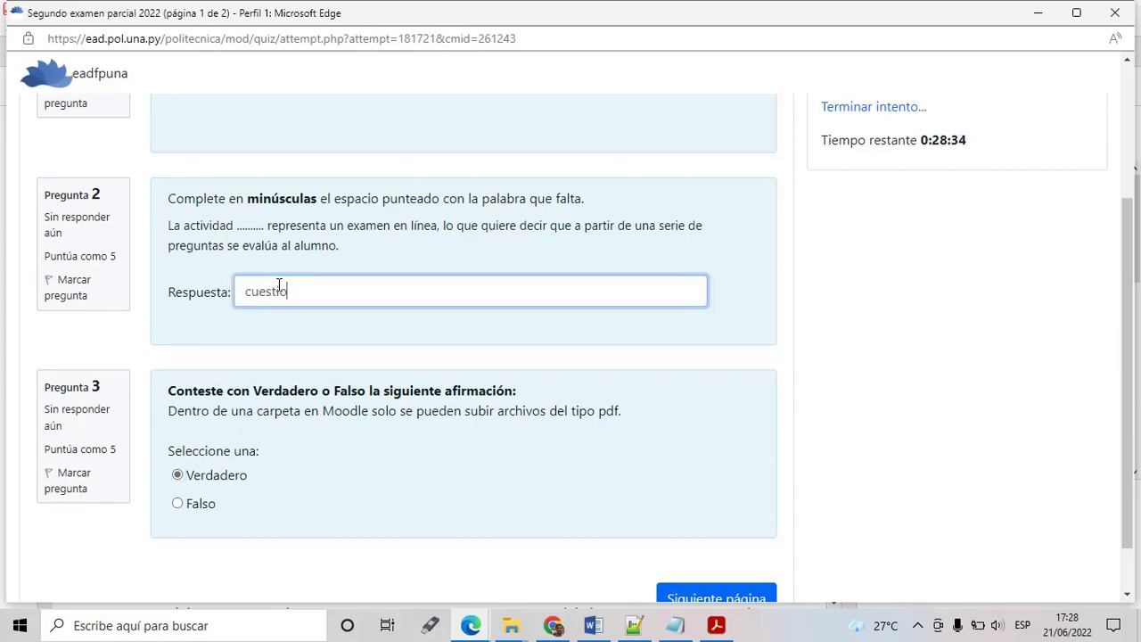
{"action": "type", "text": "nario"}
Step: Go to the second page of the quiz and decline the browser's offer to save the entered form information
{"action": "scroll", "coordinate": [704, 464], "scroll_direction": "down", "scroll_amount": 1}
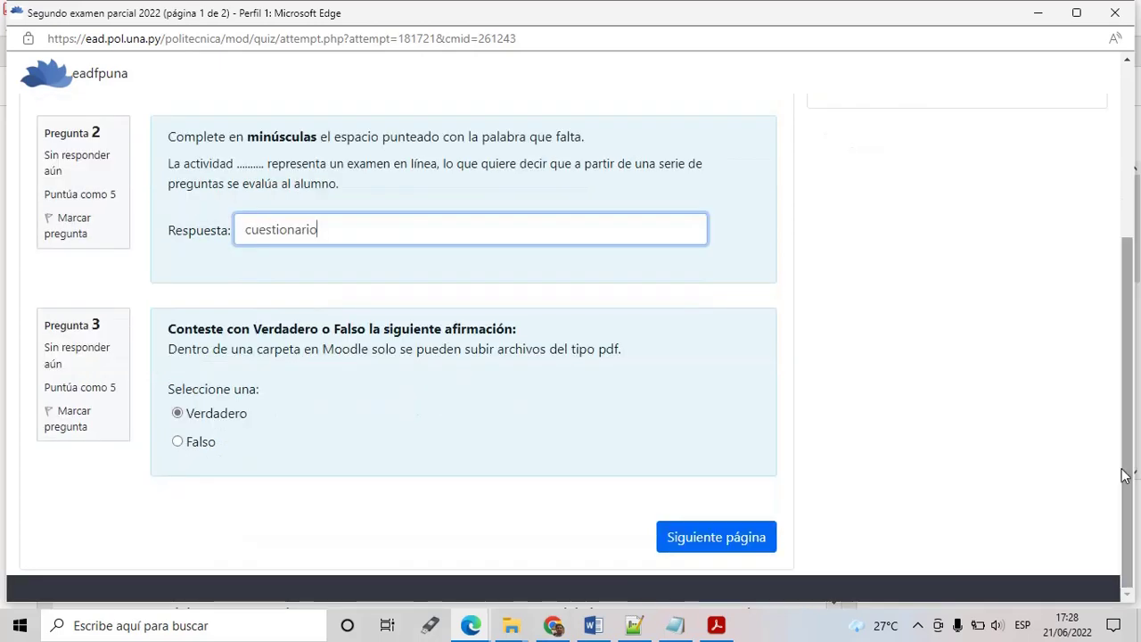
{"action": "left_click", "coordinate": [727, 540]}
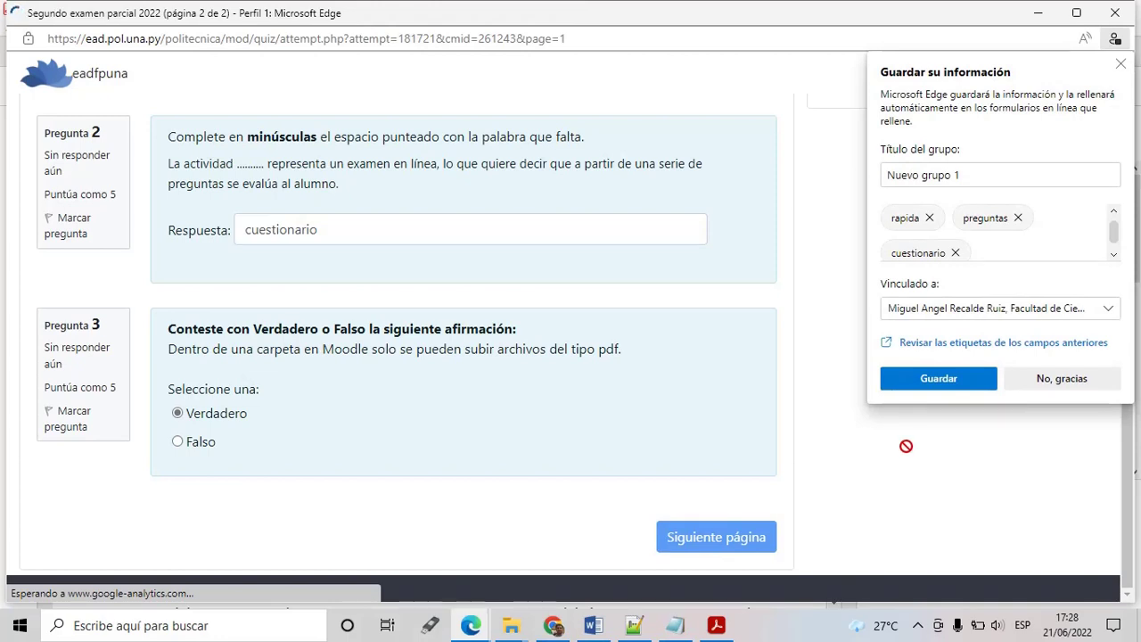
{"action": "left_click", "coordinate": [1037, 384]}
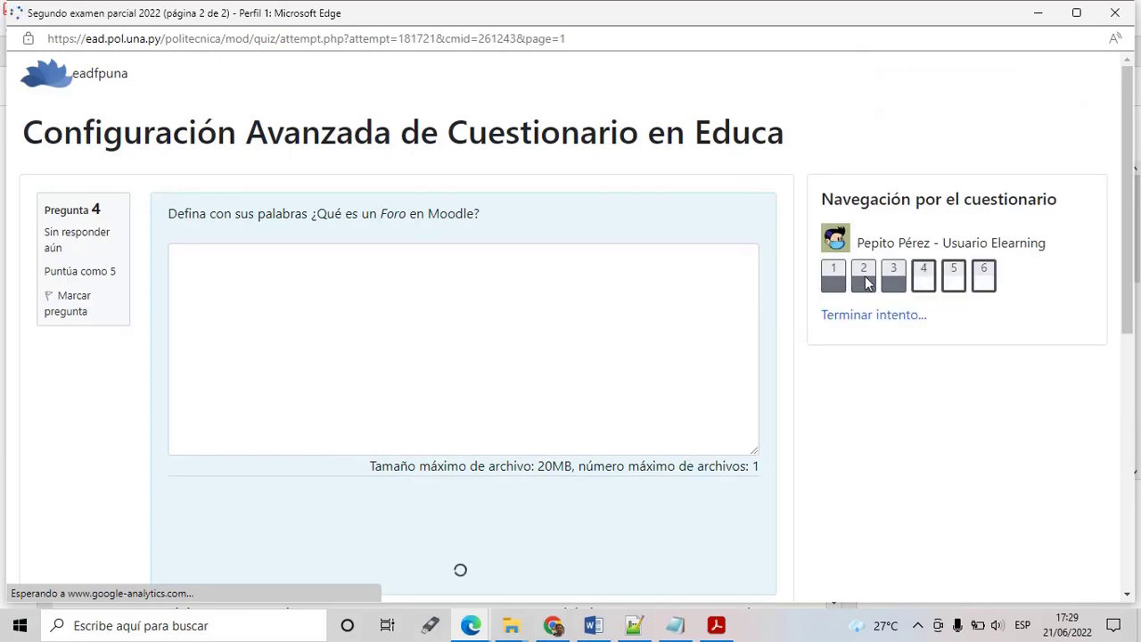
Step: Match question 5's Carpeta to recursos multi-página, permite definir capítulos y subcapítulos, and both Etiqueta and Archivo to permite organizar los recursos y actividades en un tema
{"action": "left_click_drag", "start_coordinate": [1125, 264], "coordinate": [1124, 479]}
{"action": "scroll", "coordinate": [529, 323], "scroll_direction": "down", "scroll_amount": 1}
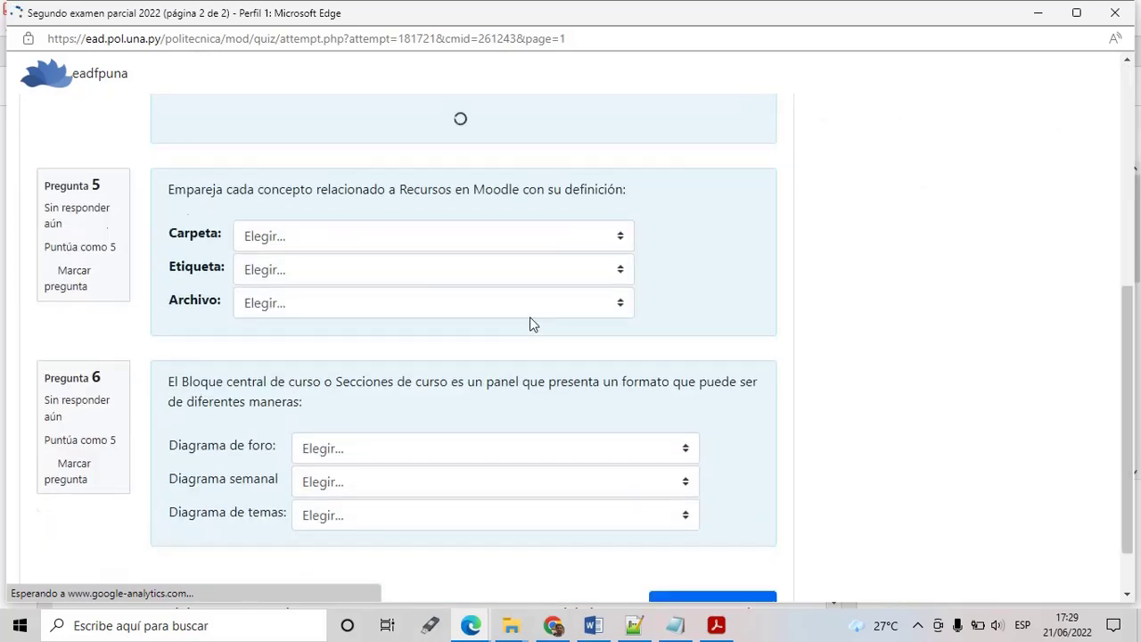
{"action": "left_click", "coordinate": [498, 240]}
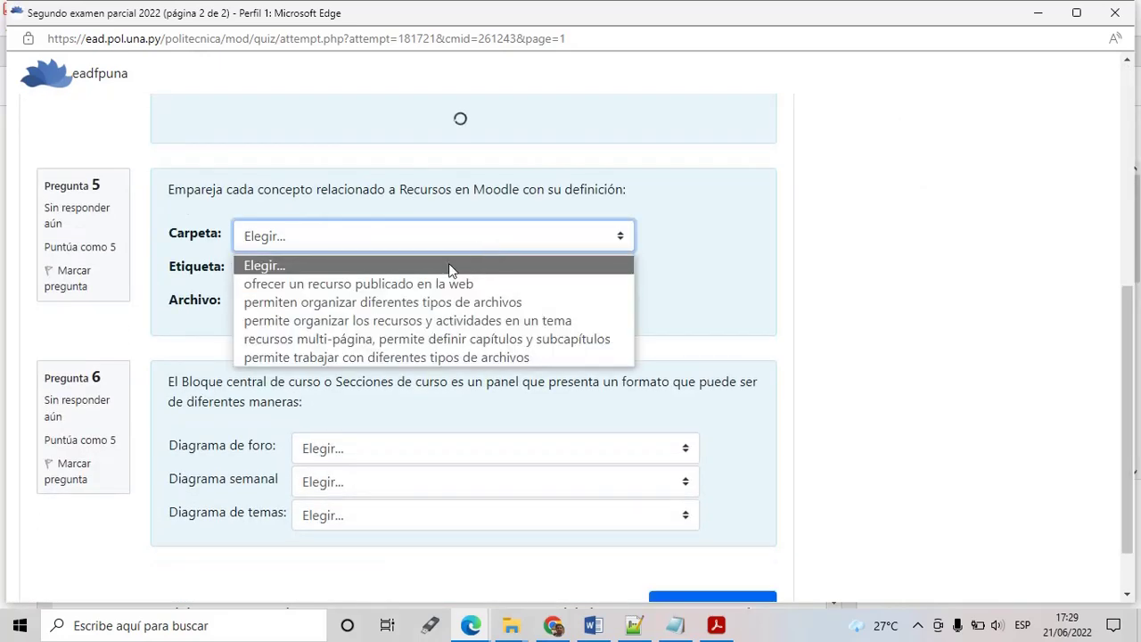
{"action": "left_click", "coordinate": [437, 285]}
{"action": "left_click", "coordinate": [435, 283]}
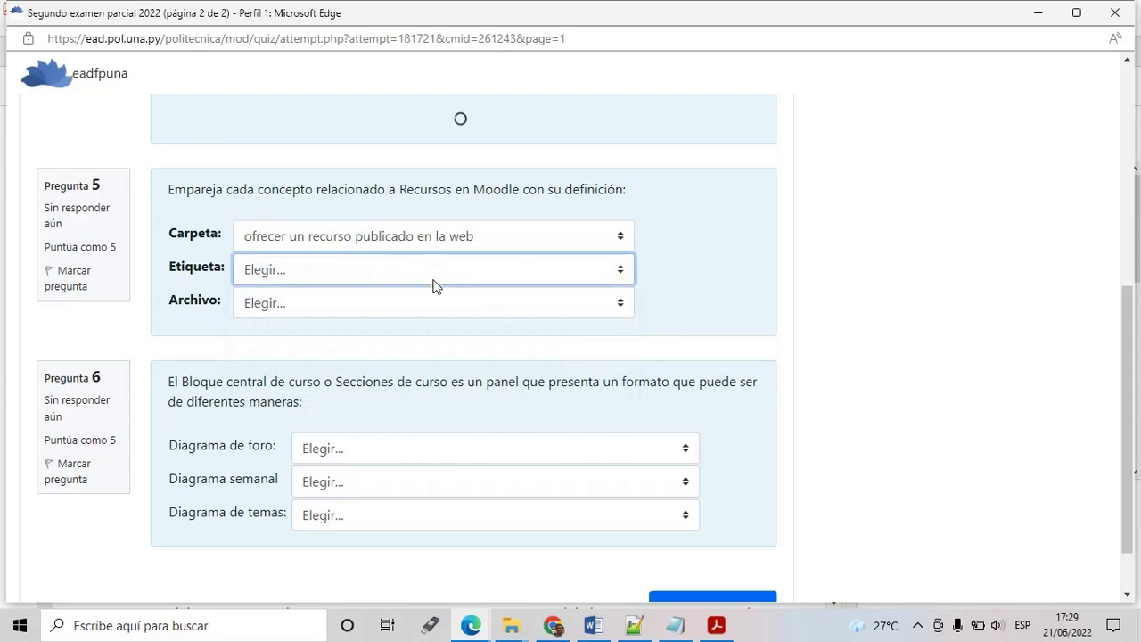
{"action": "left_click", "coordinate": [434, 283]}
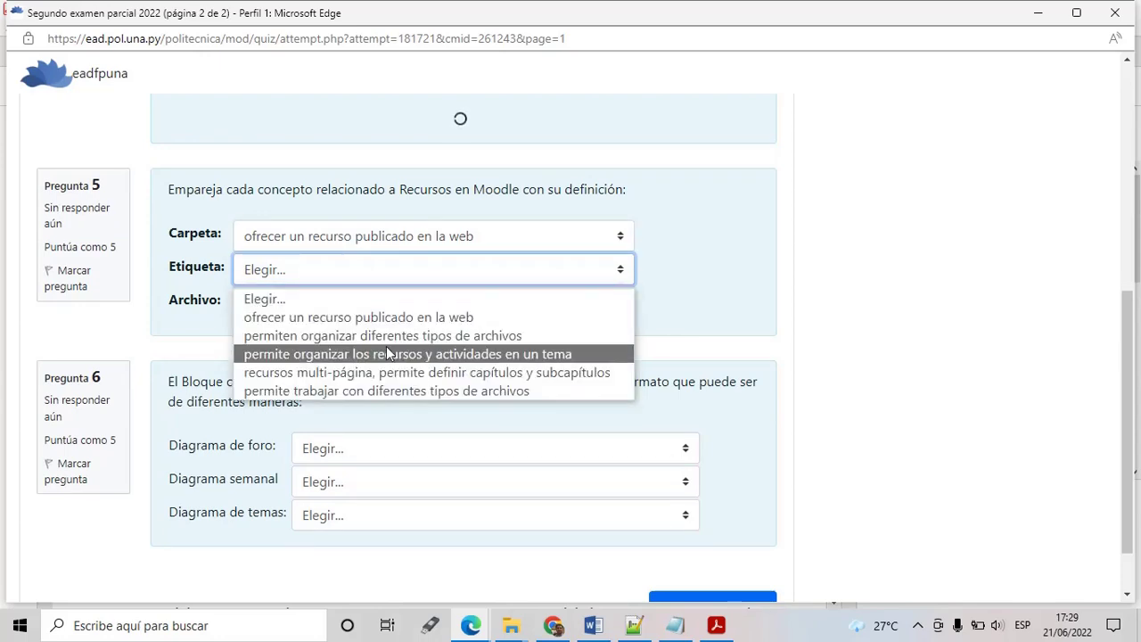
{"action": "left_click", "coordinate": [387, 349]}
{"action": "left_click", "coordinate": [388, 317]}
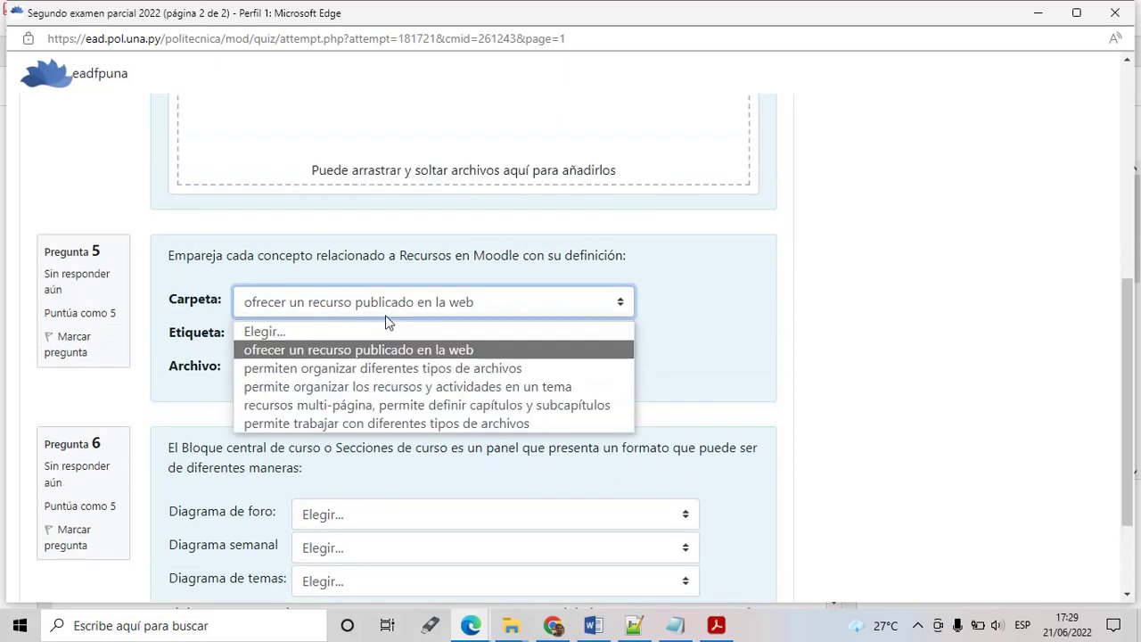
{"action": "left_click", "coordinate": [316, 406]}
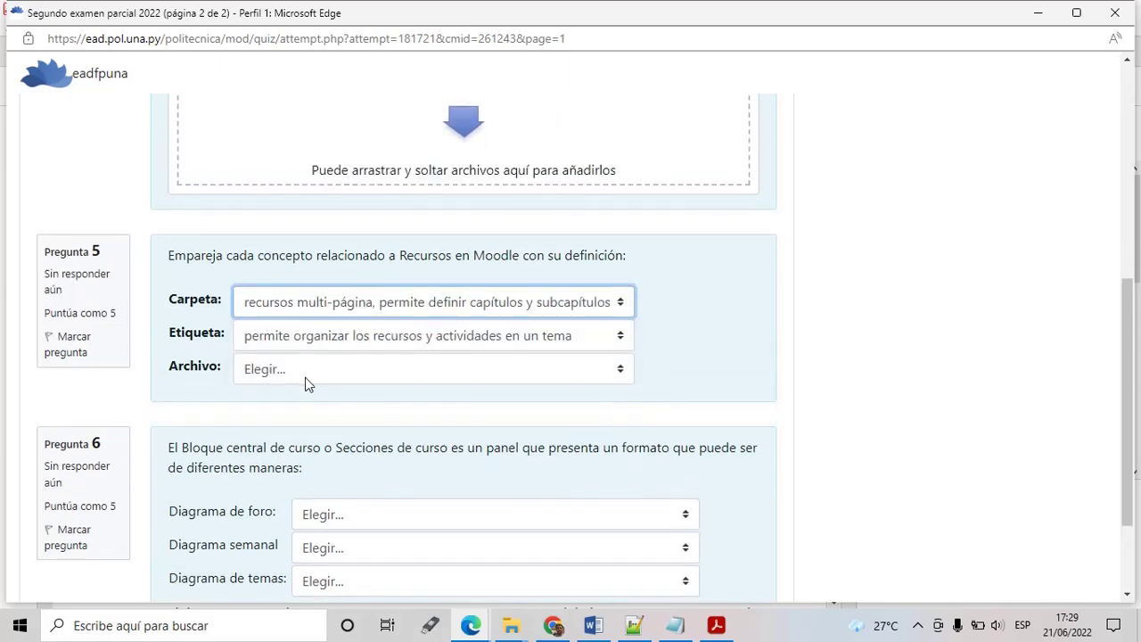
{"action": "left_click", "coordinate": [304, 377]}
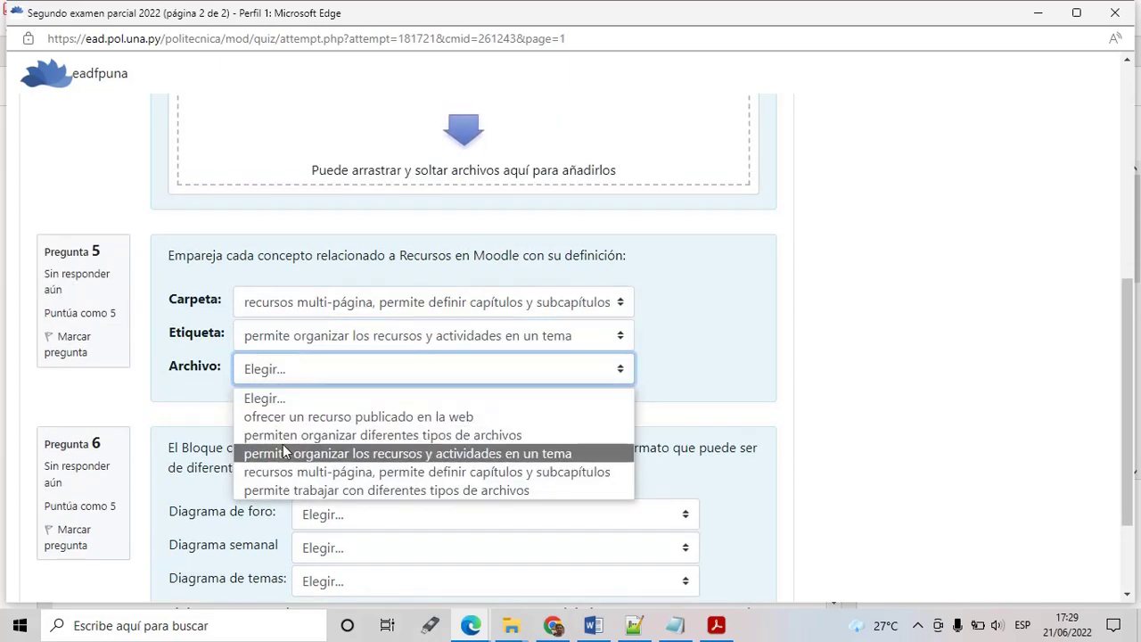
{"action": "left_click", "coordinate": [284, 452]}
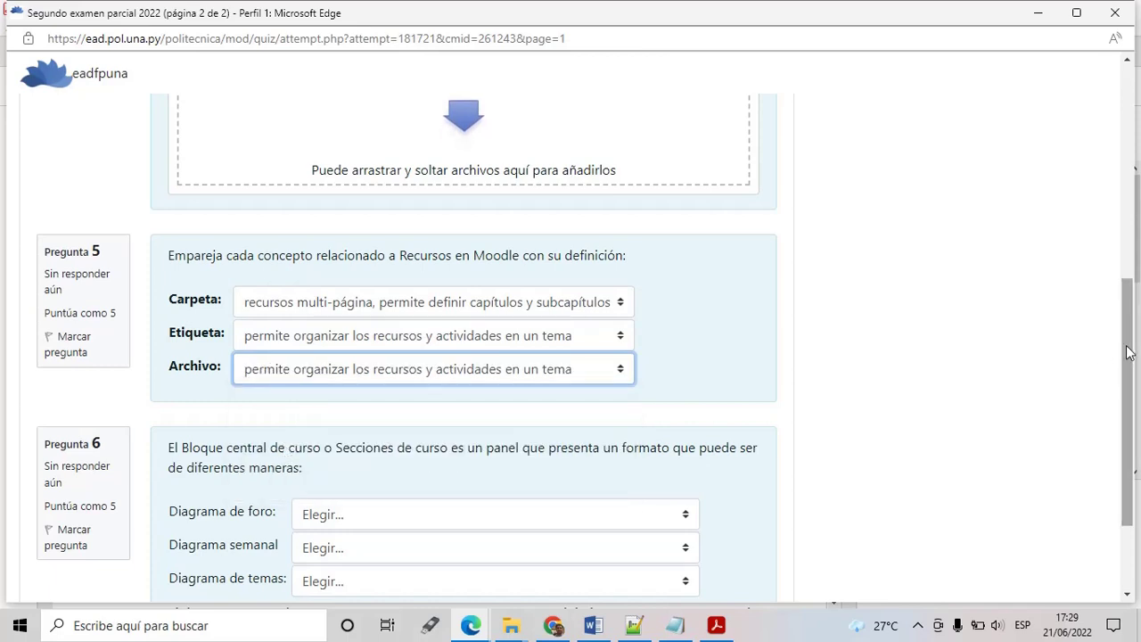
Step: In question 6, match foro with diferentes temas de discusión, semanal with libro de calificaciones del curso, and temas with actividades organizadas por temas
{"action": "left_click_drag", "start_coordinate": [1126, 354], "coordinate": [1115, 415]}
{"action": "left_click", "coordinate": [448, 394]}
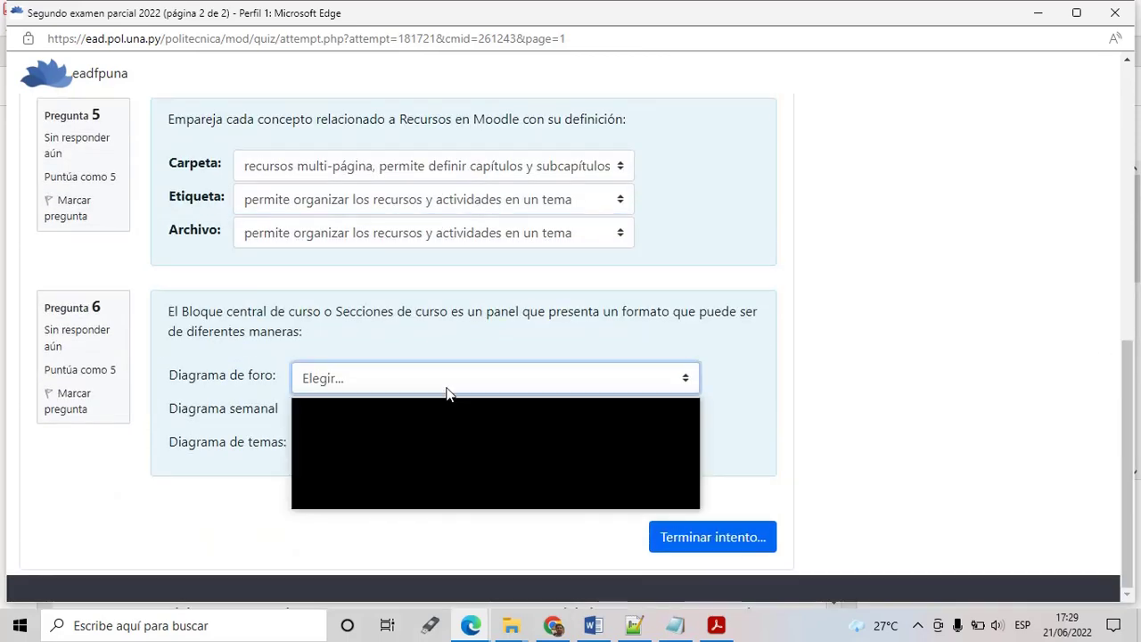
{"action": "left_click", "coordinate": [410, 442]}
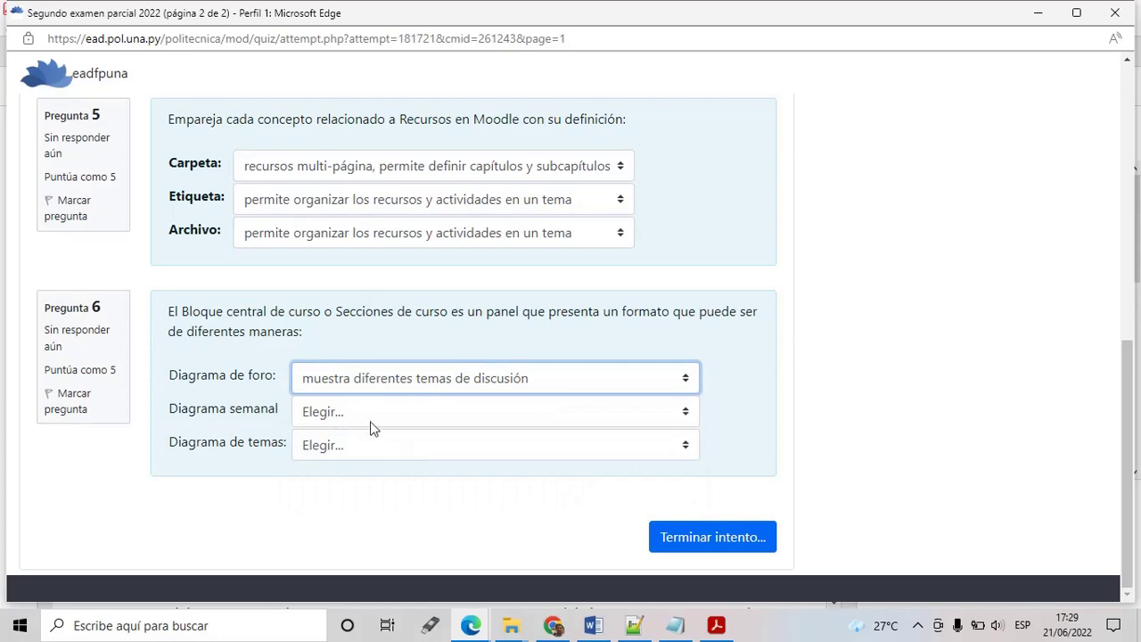
{"action": "left_click", "coordinate": [371, 428]}
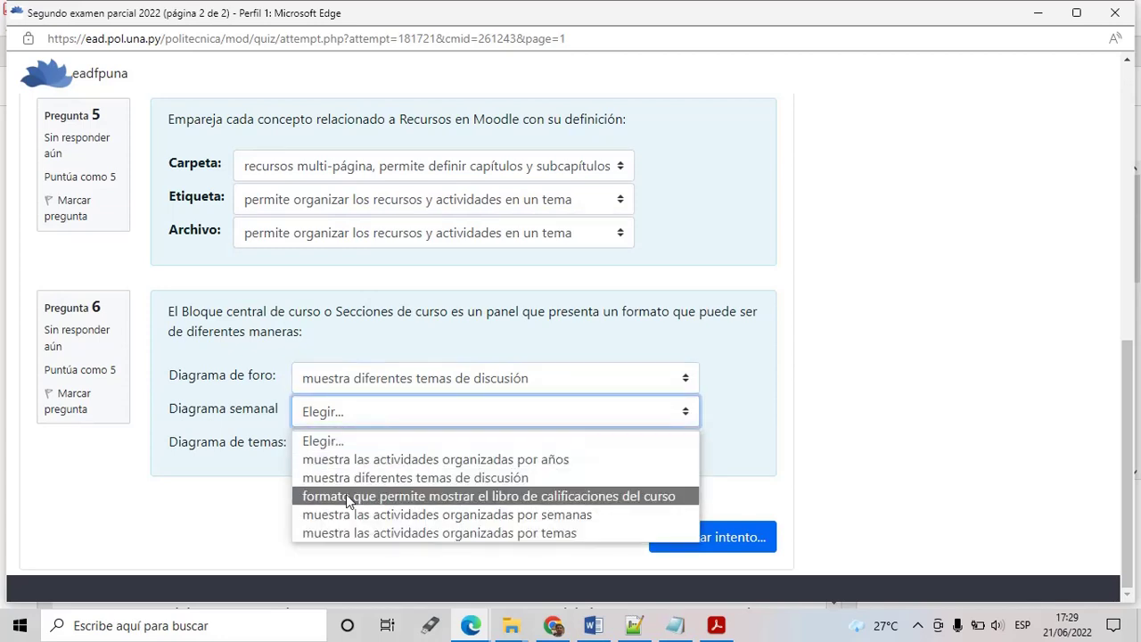
{"action": "left_click", "coordinate": [346, 493]}
{"action": "left_click", "coordinate": [345, 449]}
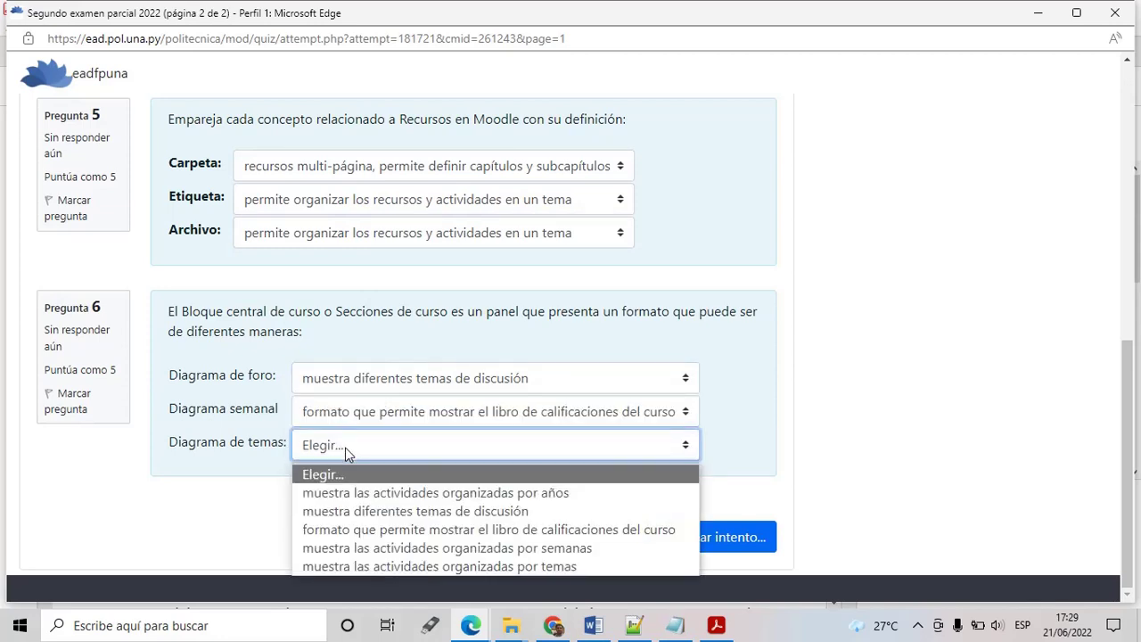
{"action": "left_click", "coordinate": [337, 562]}
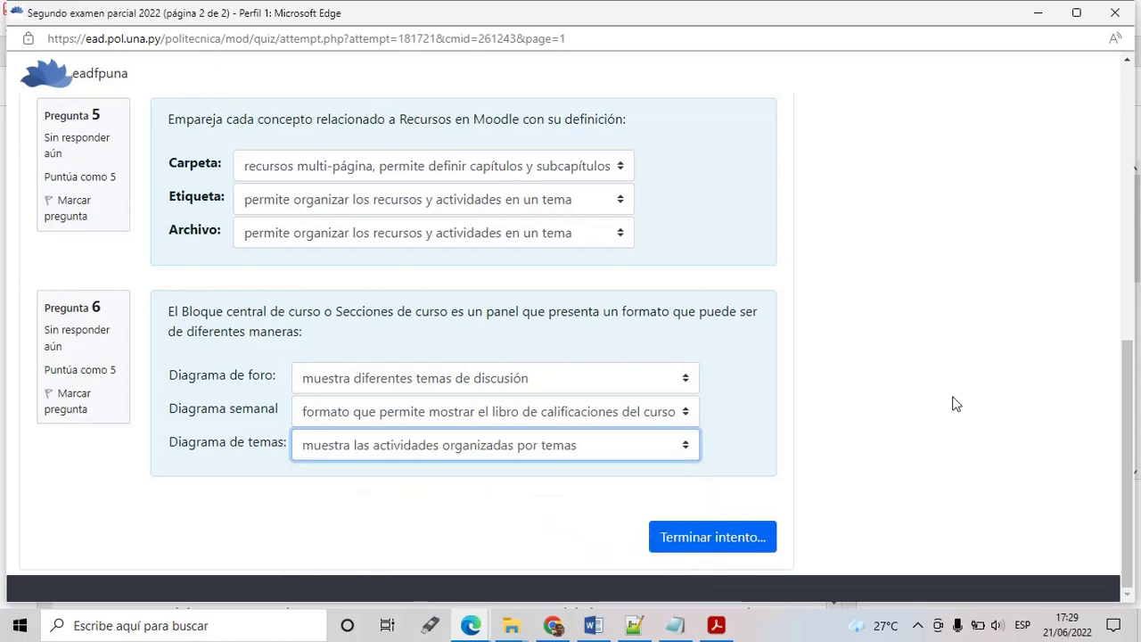
Step: Answer question 4's essay about what a Foro is with Actividad asincronica
{"action": "left_click_drag", "start_coordinate": [1127, 370], "coordinate": [1103, 104]}
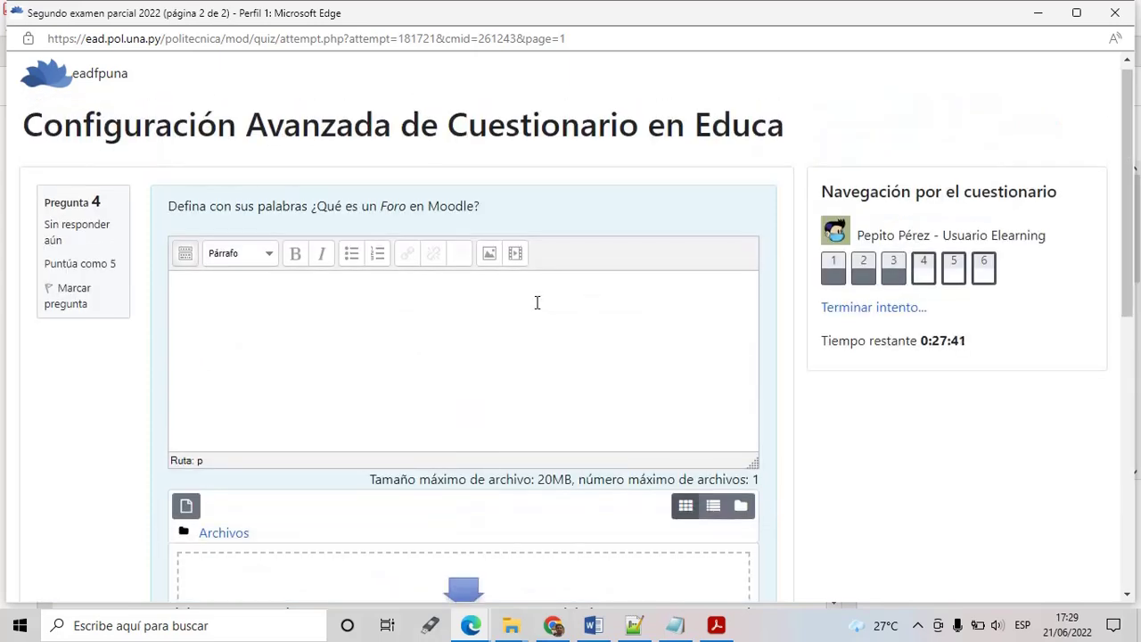
{"action": "type", "text": "ctividad asincron"}
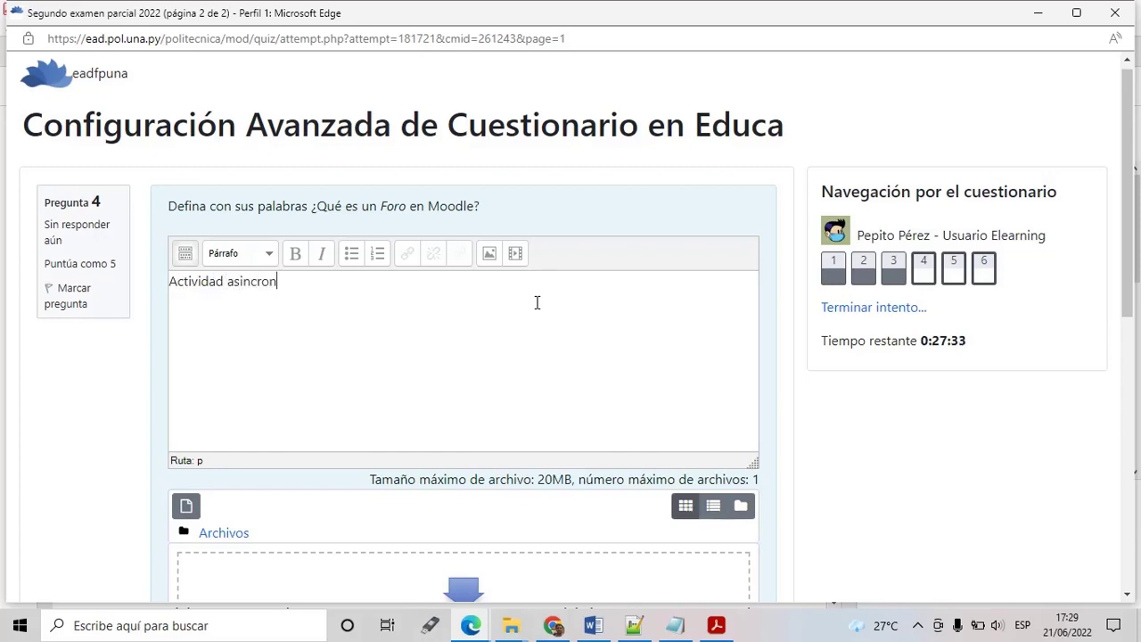
{"action": "type", "text": "ica"}
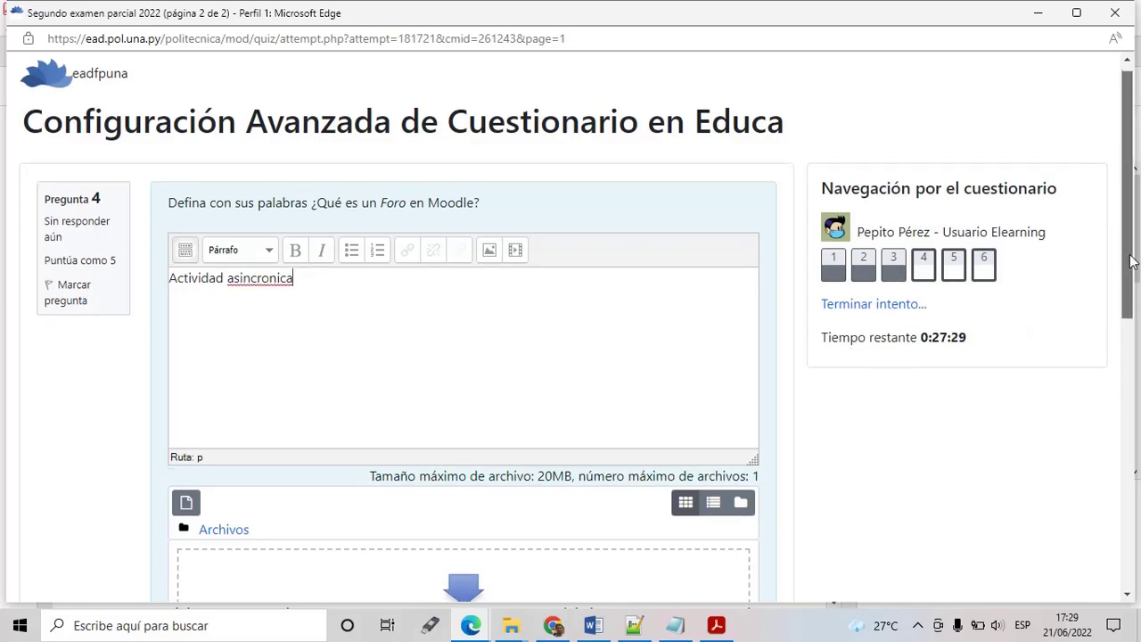
Step: Finish the quiz attempt and submit all answers from the attempt summary
{"action": "left_click_drag", "start_coordinate": [1130, 253], "coordinate": [1126, 535]}
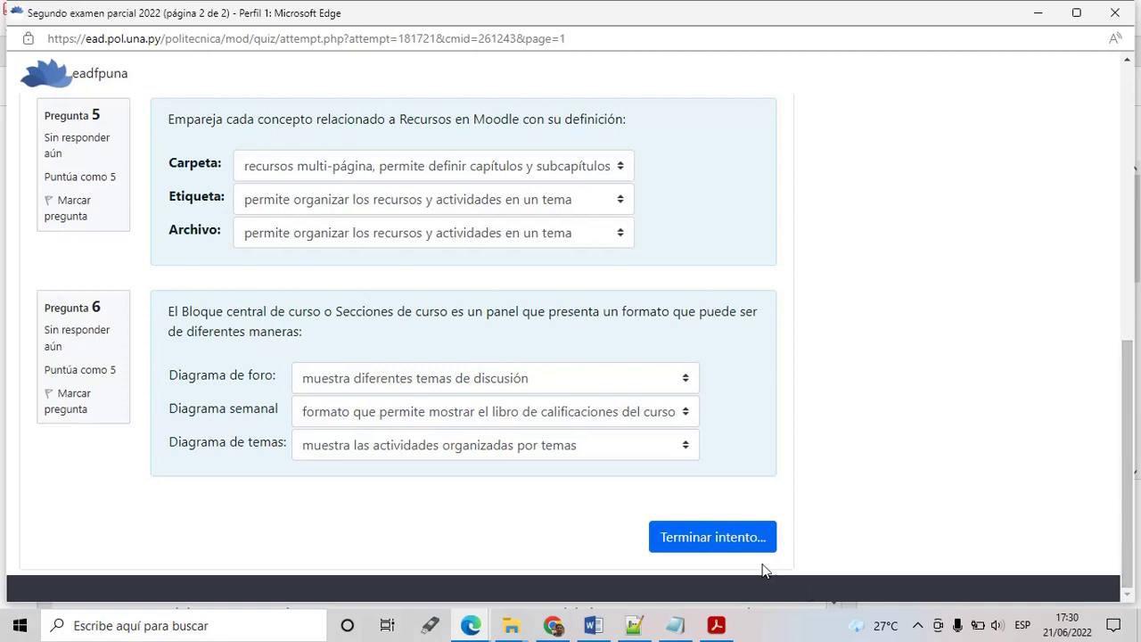
{"action": "left_click", "coordinate": [732, 549]}
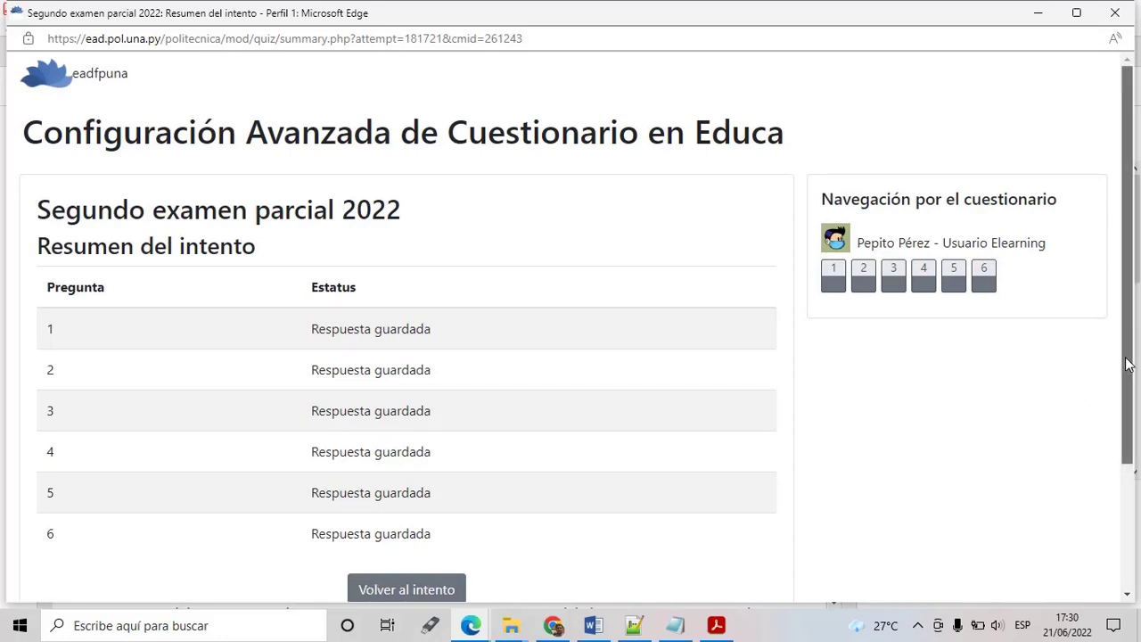
{"action": "left_click_drag", "start_coordinate": [1127, 364], "coordinate": [1114, 517]}
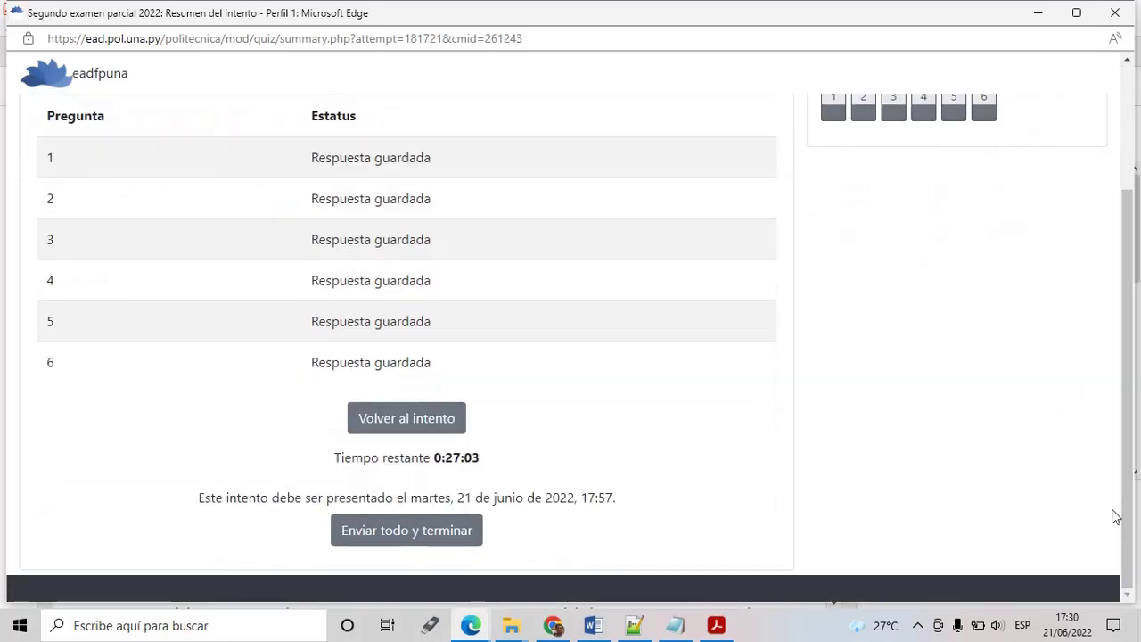
{"action": "left_click", "coordinate": [427, 530]}
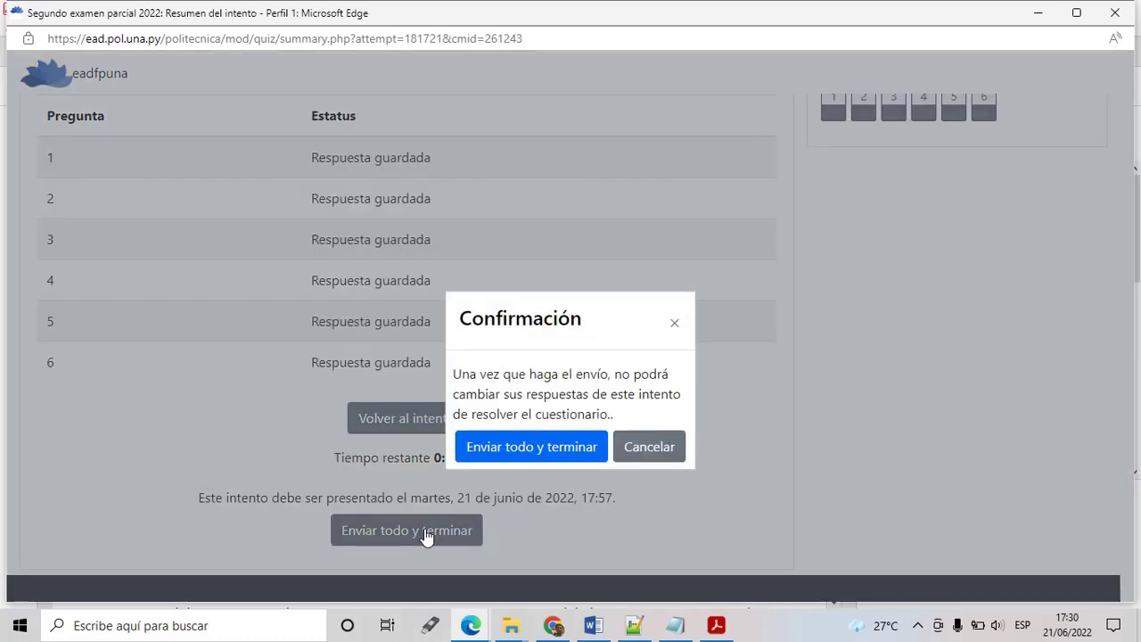